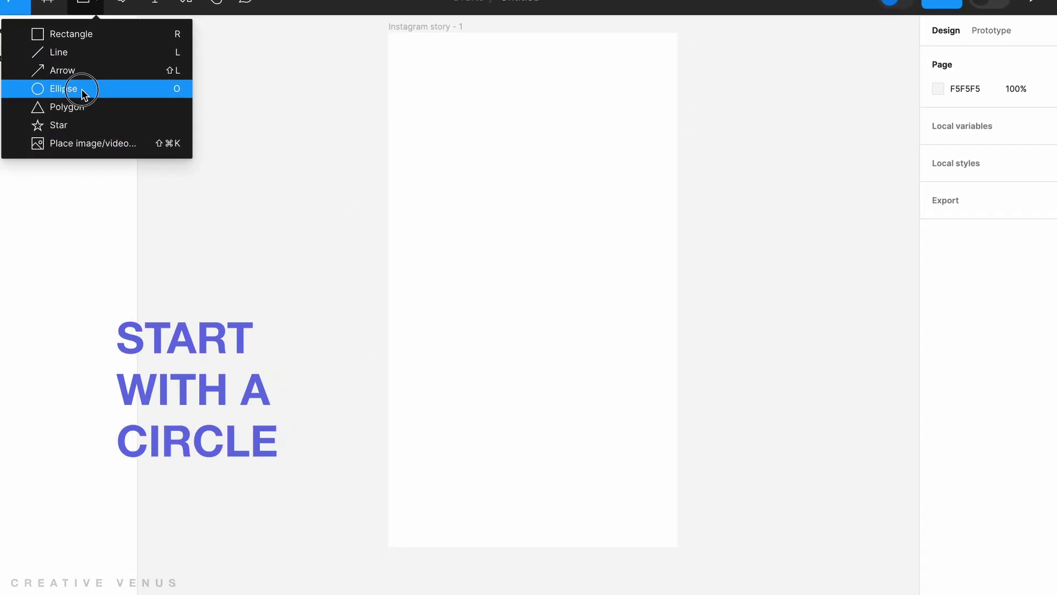
Draw a 615×615 circle and reshape it into a full ring with a 58.46% hollow centre.
click(44, 83)
drag(474, 208, 632, 363)
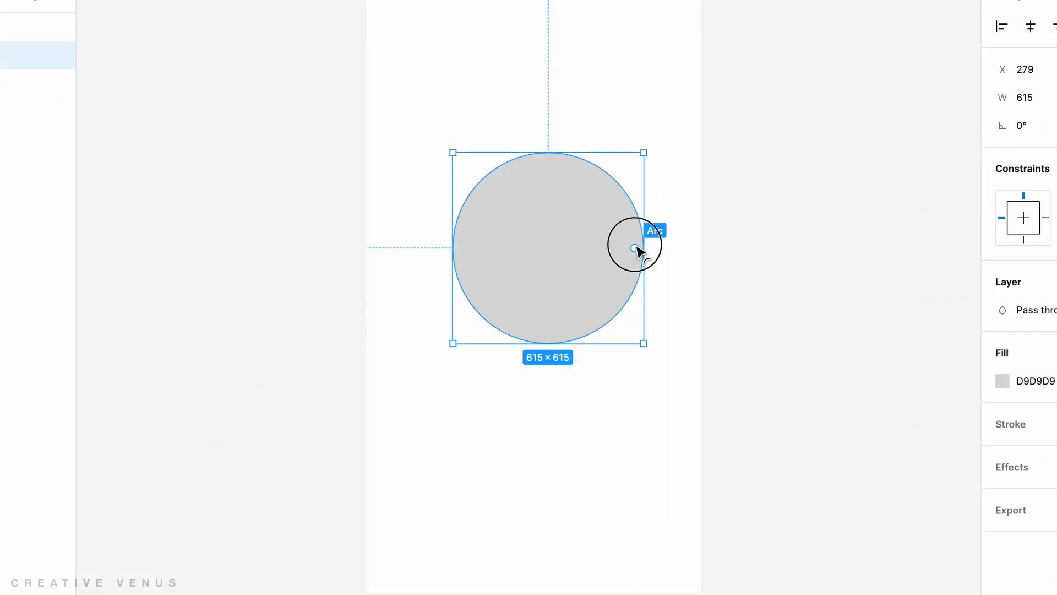
drag(634, 248, 623, 295)
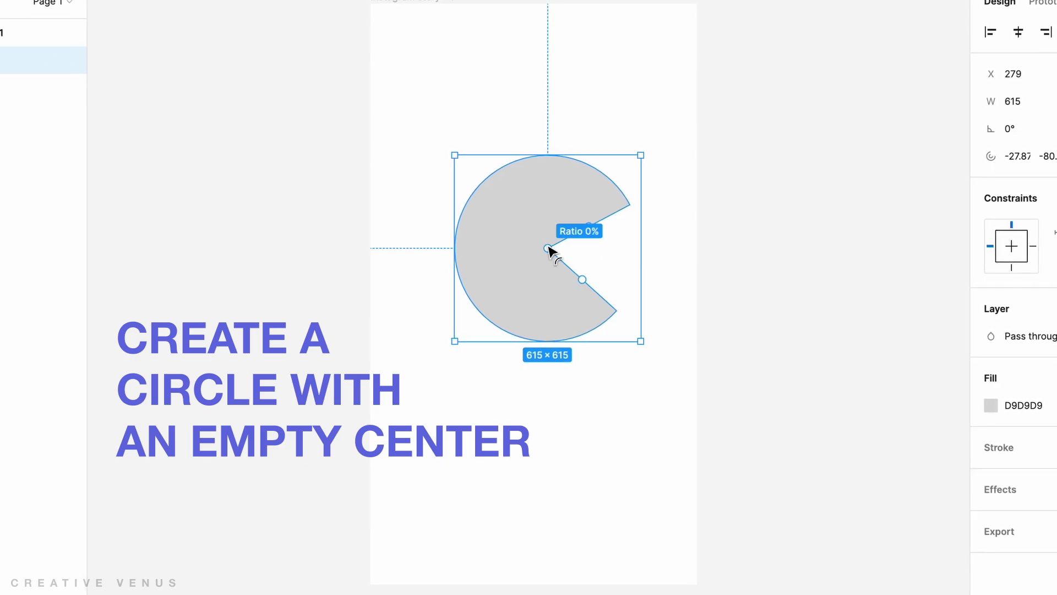
mouse_move(520, 248)
mouse_down()
mouse_move(477, 251)
mouse_move(499, 253)
mouse_up()
mouse_move(607, 219)
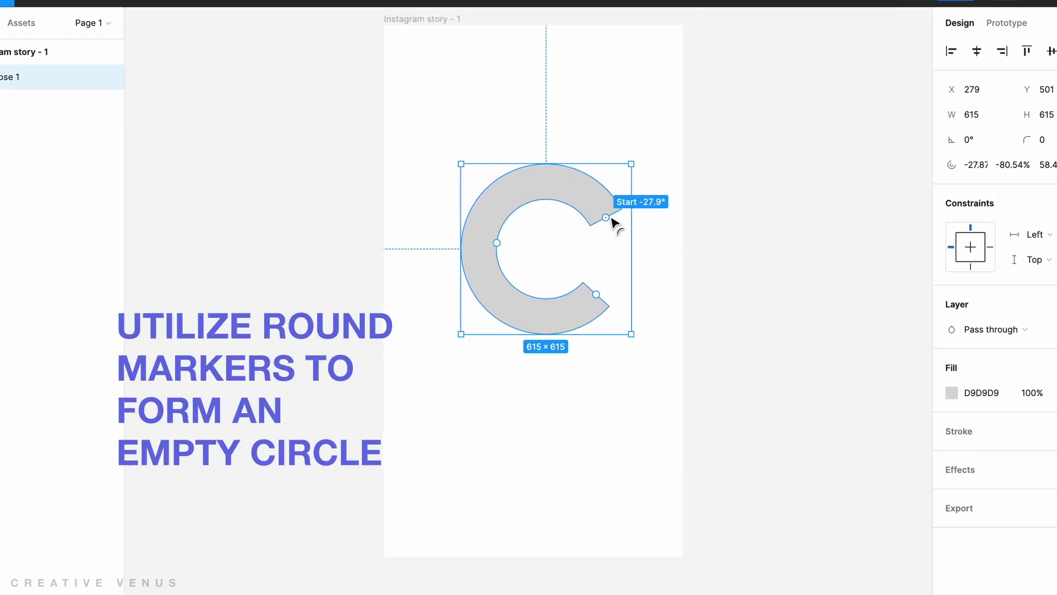
drag(605, 218, 592, 202)
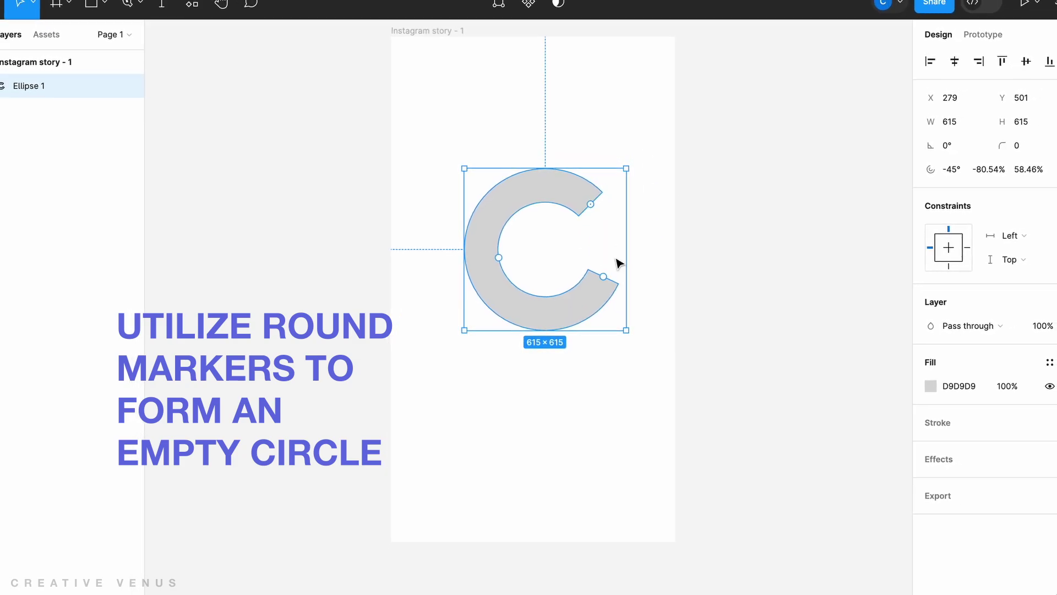
drag(604, 281, 590, 205)
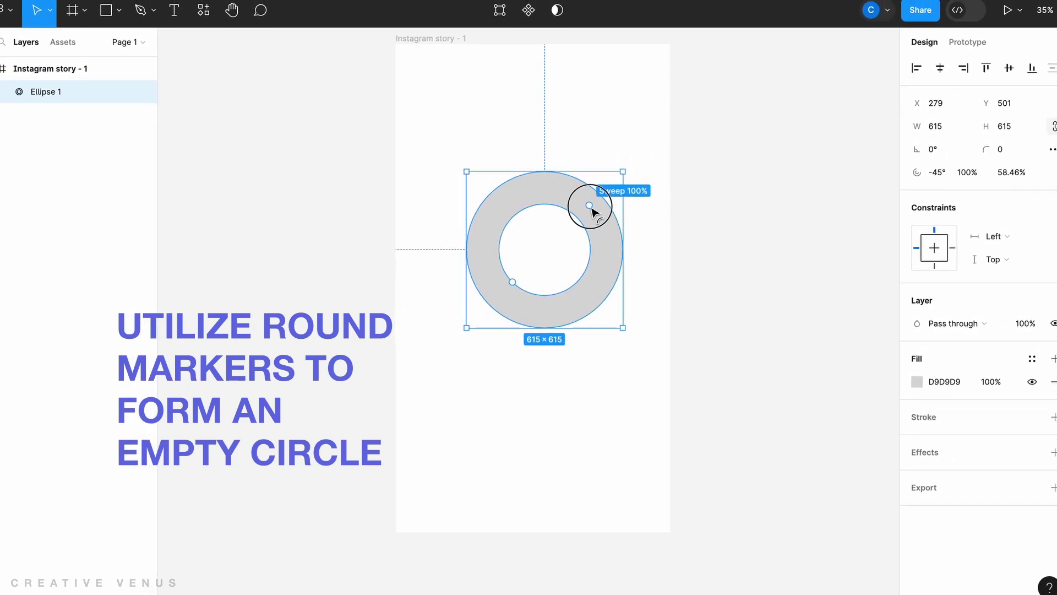
click(655, 275)
click(589, 300)
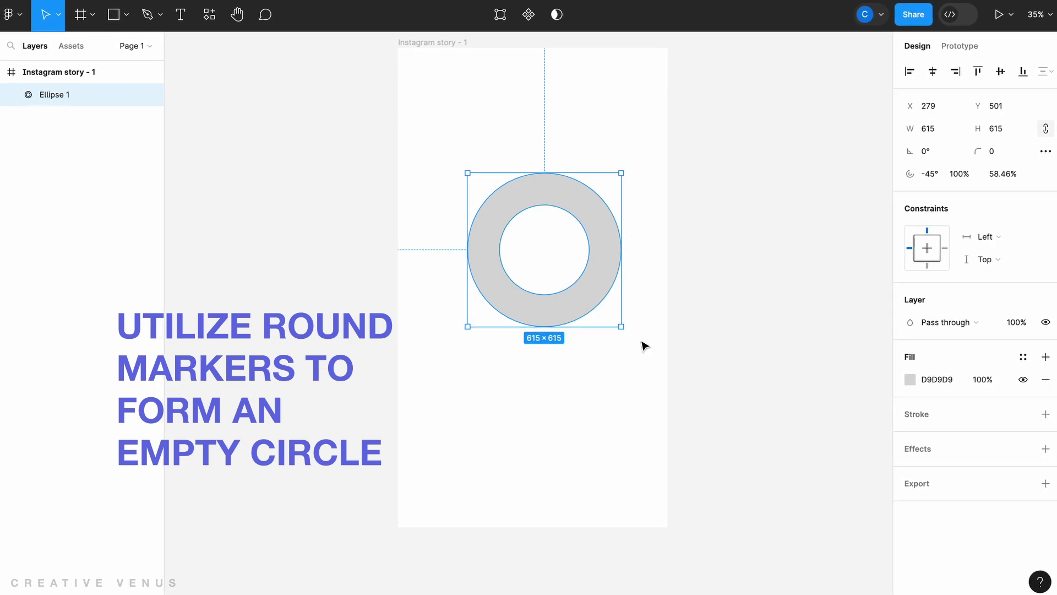
Enlarge the ring to 1335×1335, duplicate it, offset both rings diagonally and combine them.
drag(619, 328, 795, 497)
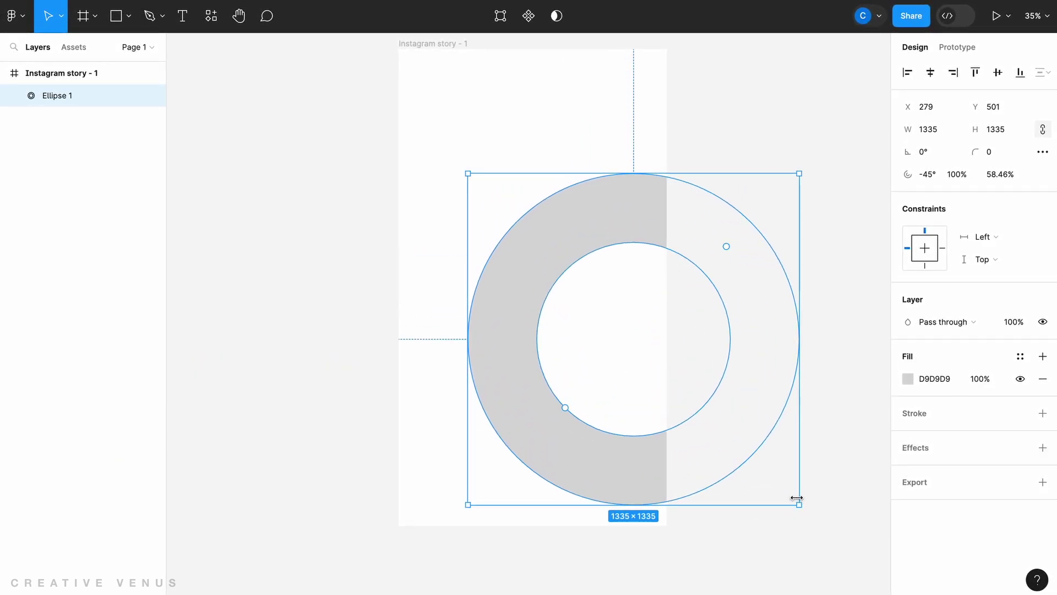
key(ctrl+d)
mouse_move(597, 439)
mouse_down()
mouse_move(349, 315)
mouse_move(393, 282)
mouse_up()
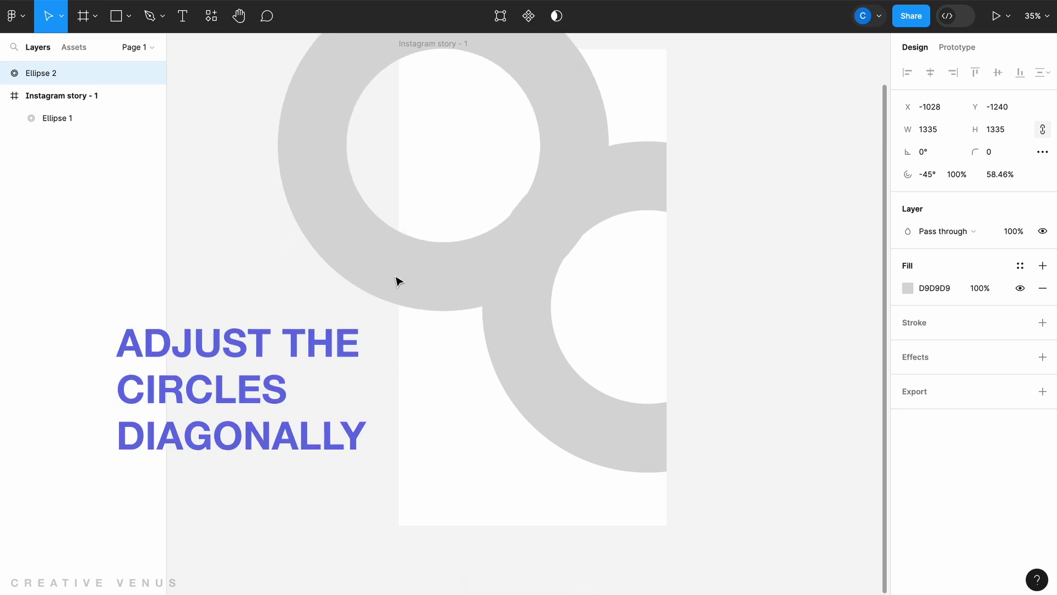
mouse_move(559, 441)
mouse_down()
mouse_move(554, 484)
mouse_move(519, 484)
mouse_up()
key(ctrl+g)
scroll(659, 298, down, 3)
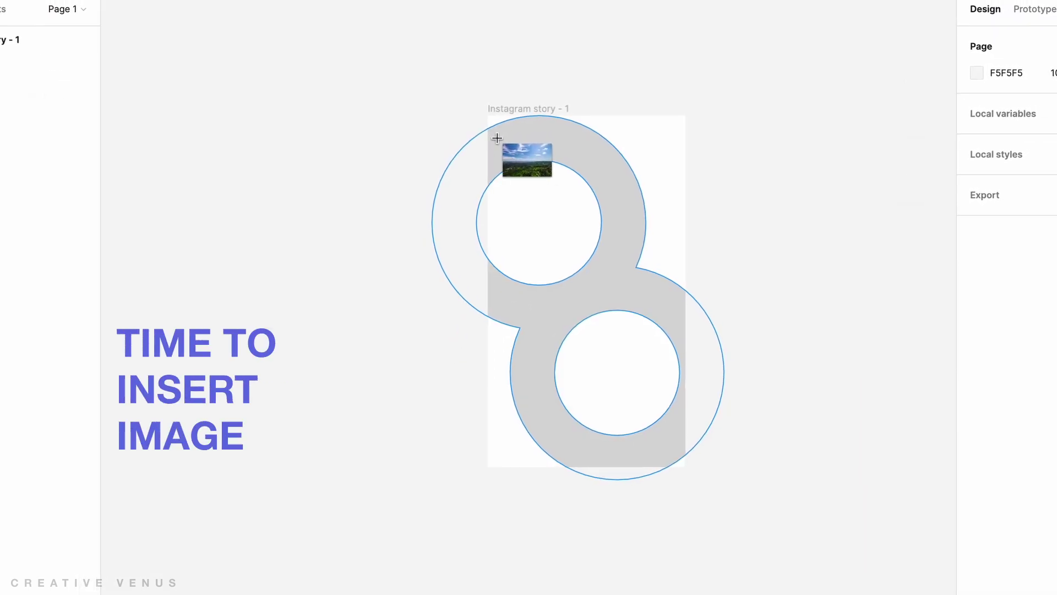
Place the sky-and-hills landscape photo in the story frame, sized to fill the layout.
drag(497, 139, 672, 457)
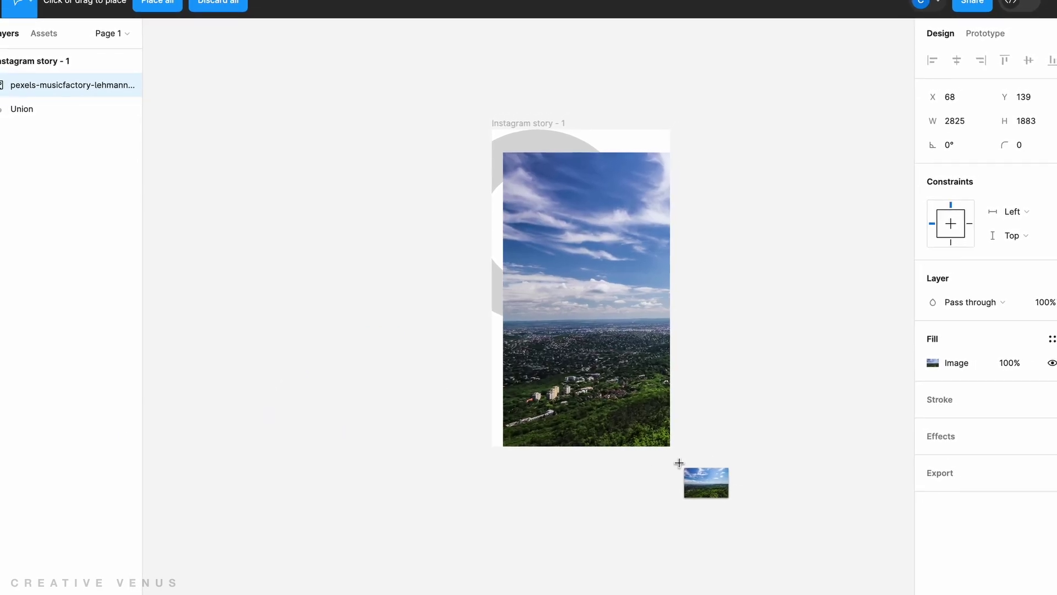
drag(554, 189, 470, 159)
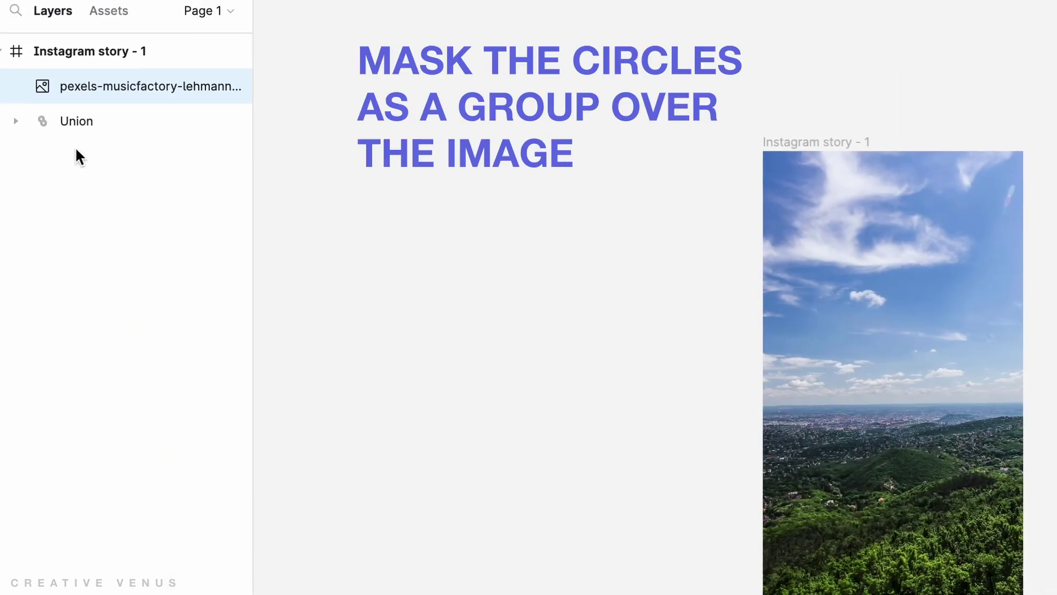
click(93, 127)
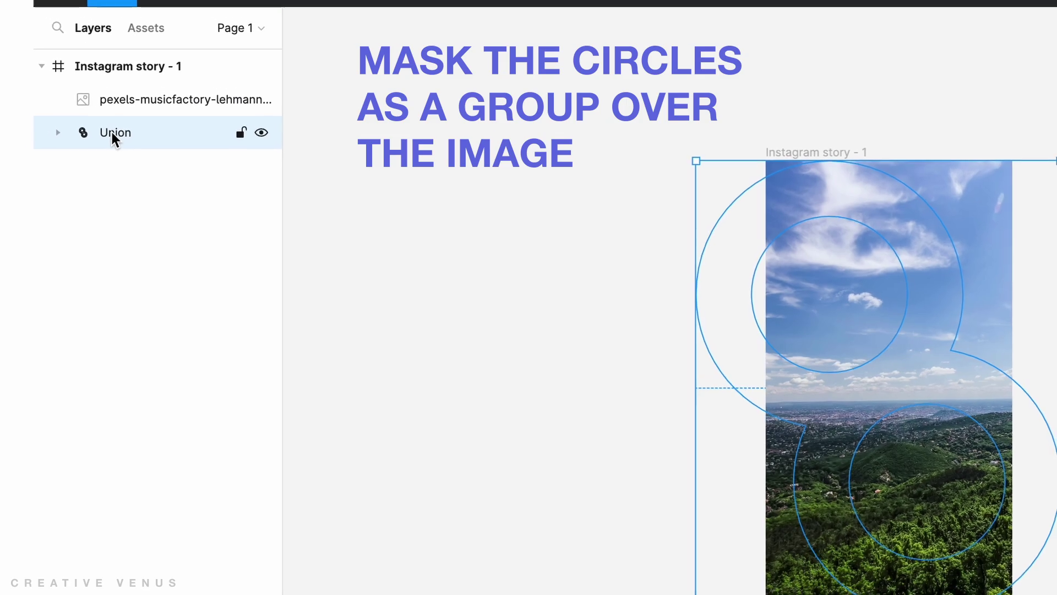
Use the Union rings to mask the photo, with an unmasked duplicate at the top of the layers.
right_click(111, 132)
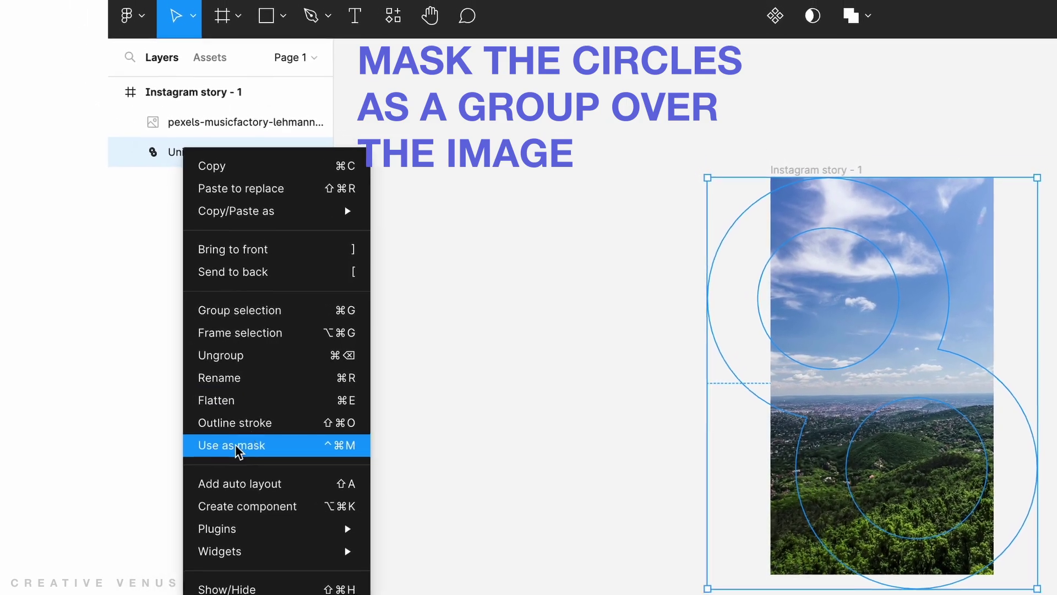
click(236, 445)
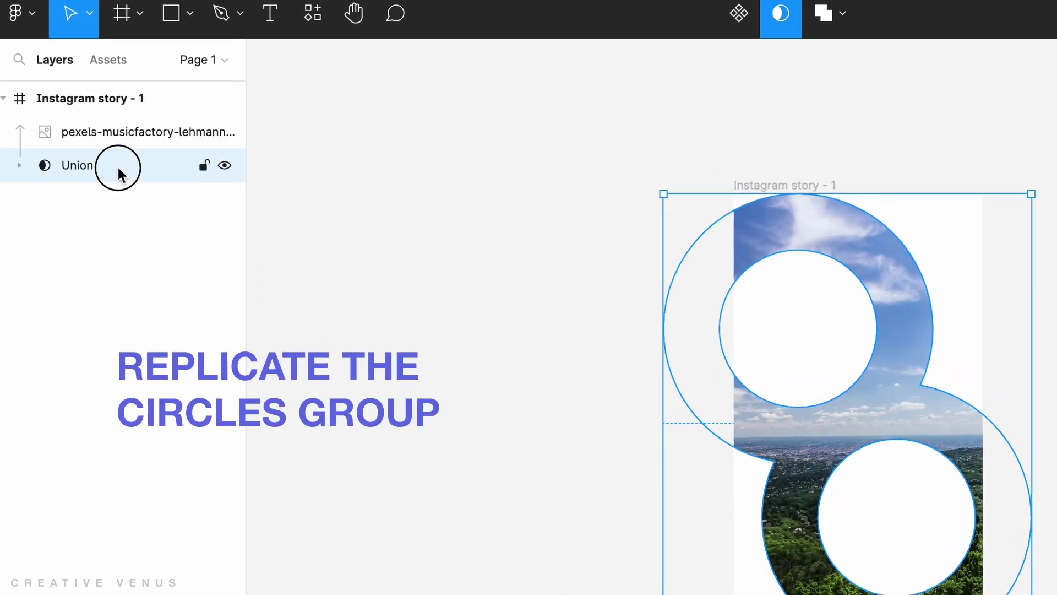
click(124, 167)
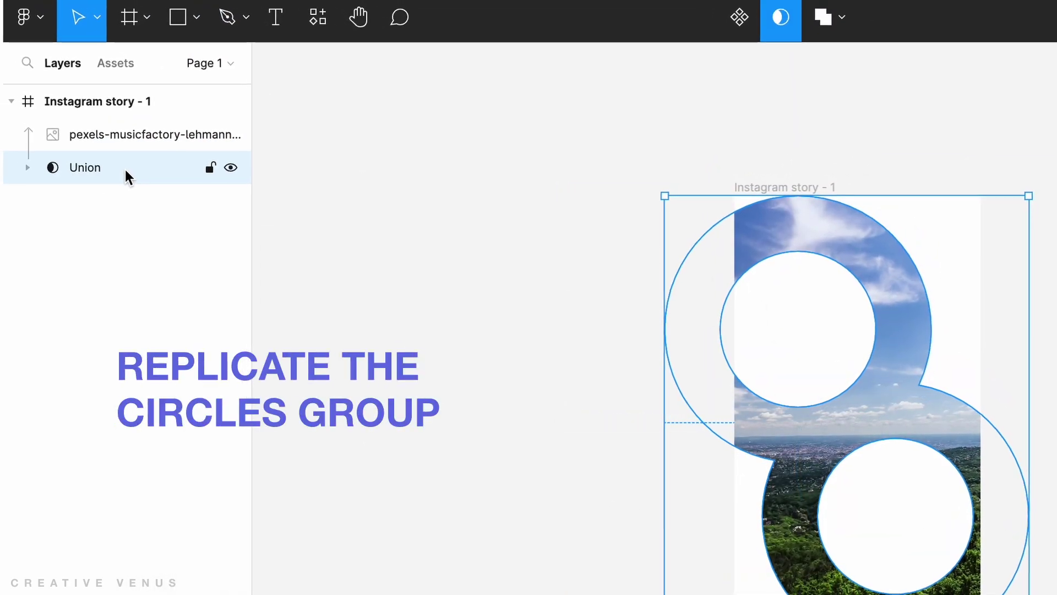
key(ctrl+d)
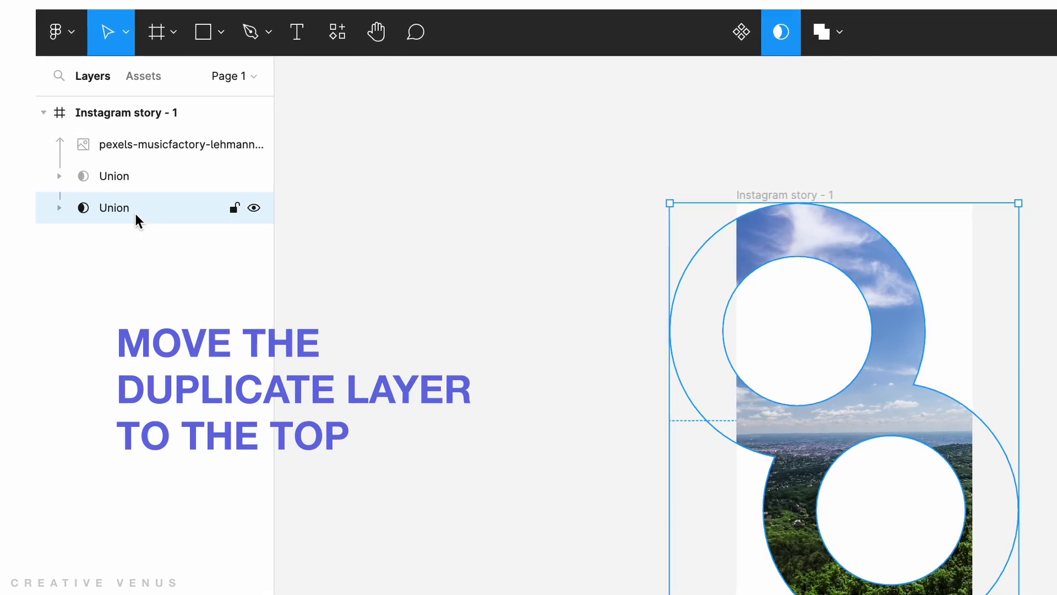
drag(134, 213, 133, 132)
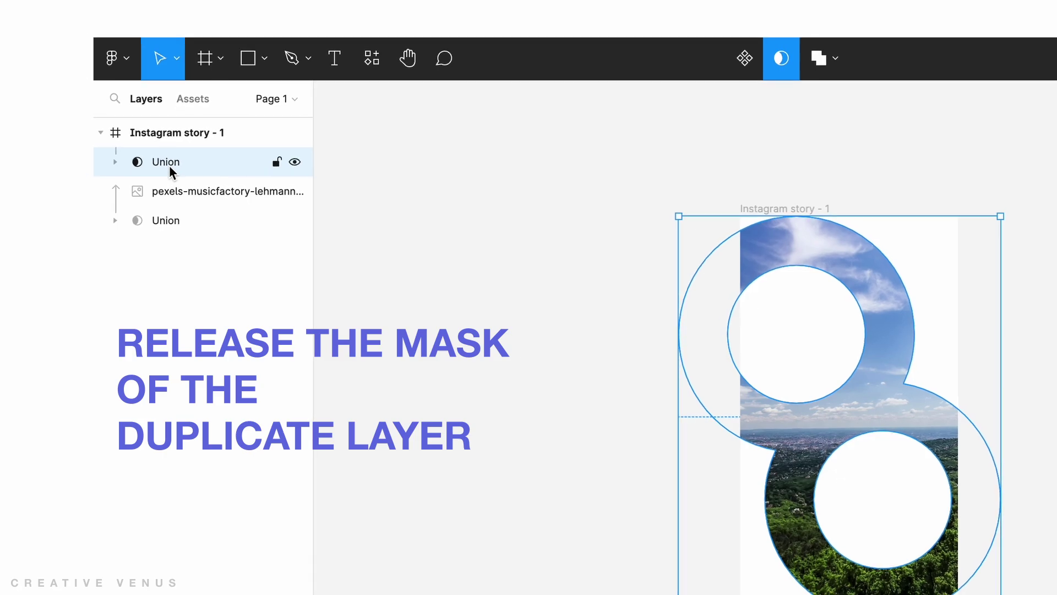
right_click(170, 165)
click(254, 444)
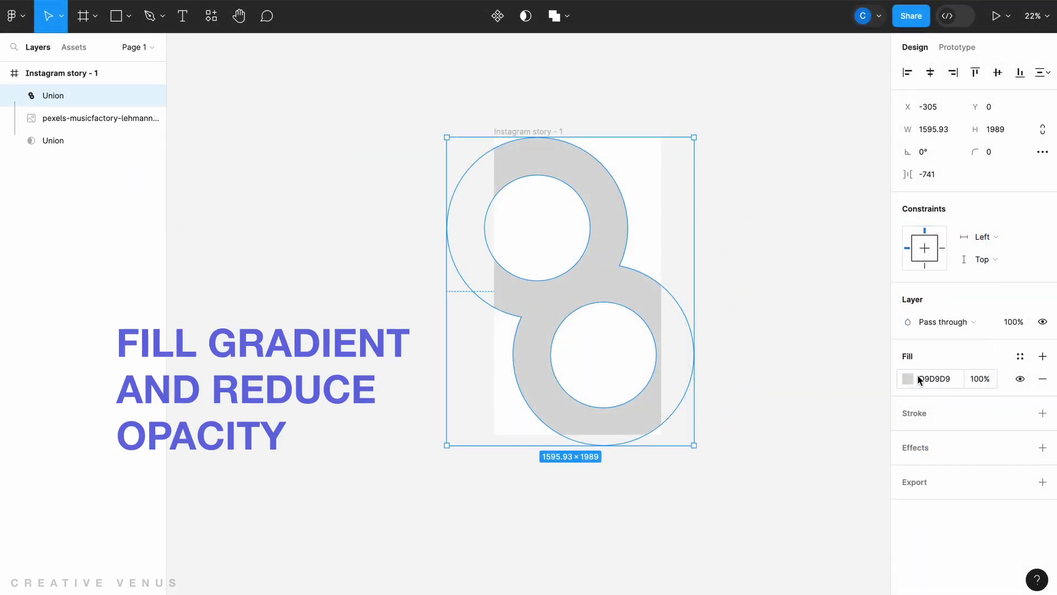
Fill the top ring copy with a linear gradient from white FFFFFF to transparent mint 93FFD1.
click(913, 379)
click(758, 225)
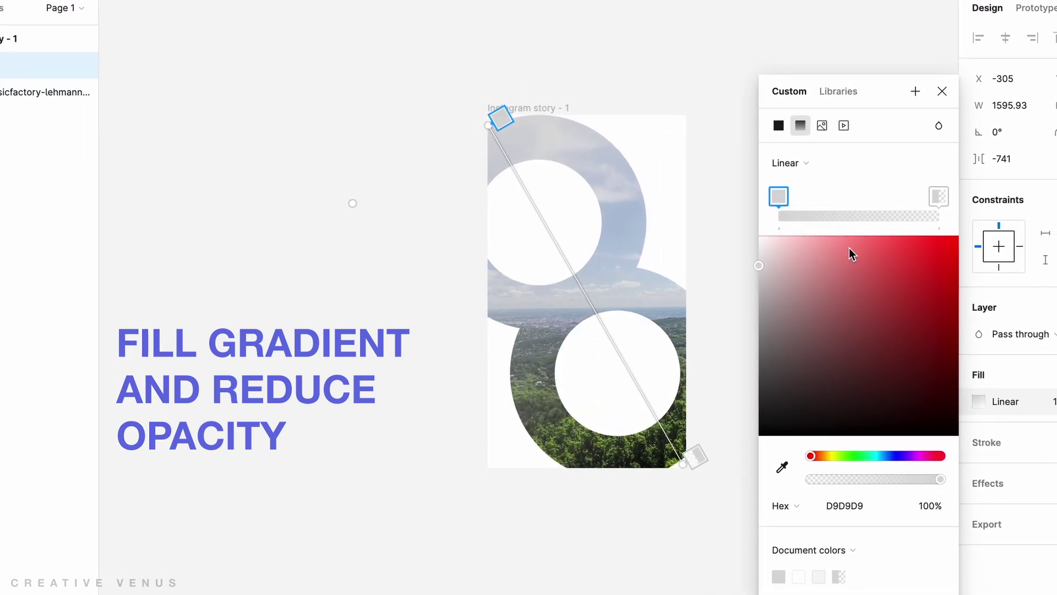
drag(759, 265, 746, 233)
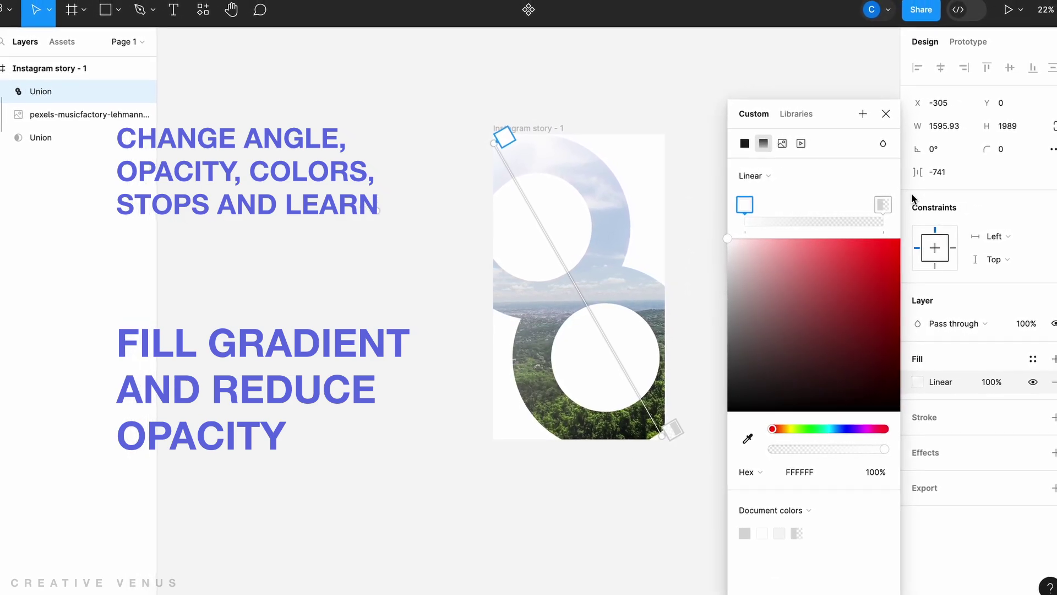
click(881, 207)
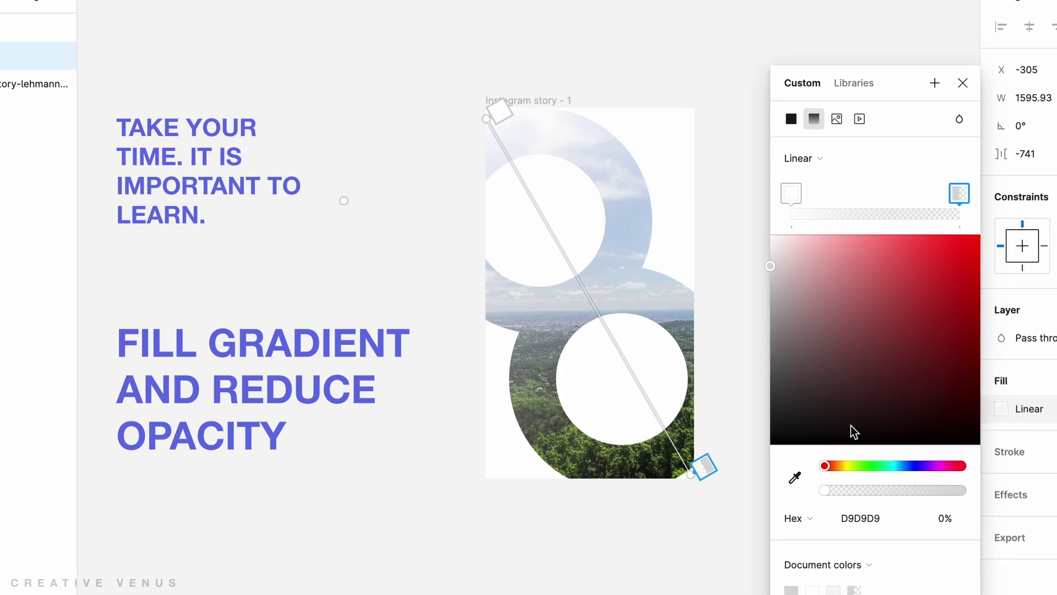
drag(850, 468, 882, 464)
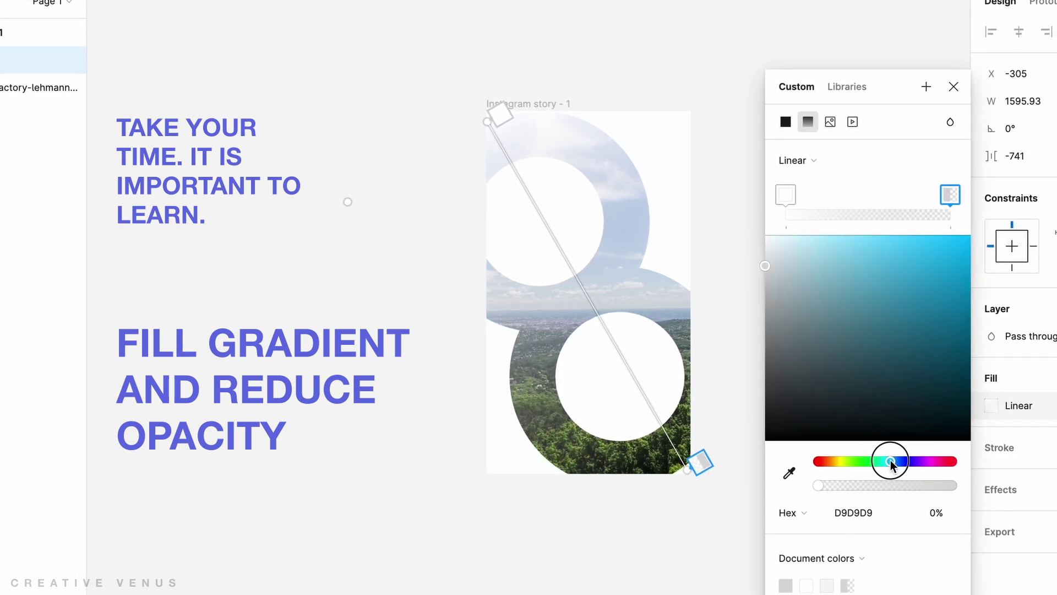
mouse_move(820, 248)
mouse_down()
mouse_move(900, 238)
mouse_move(792, 246)
mouse_move(802, 238)
mouse_up()
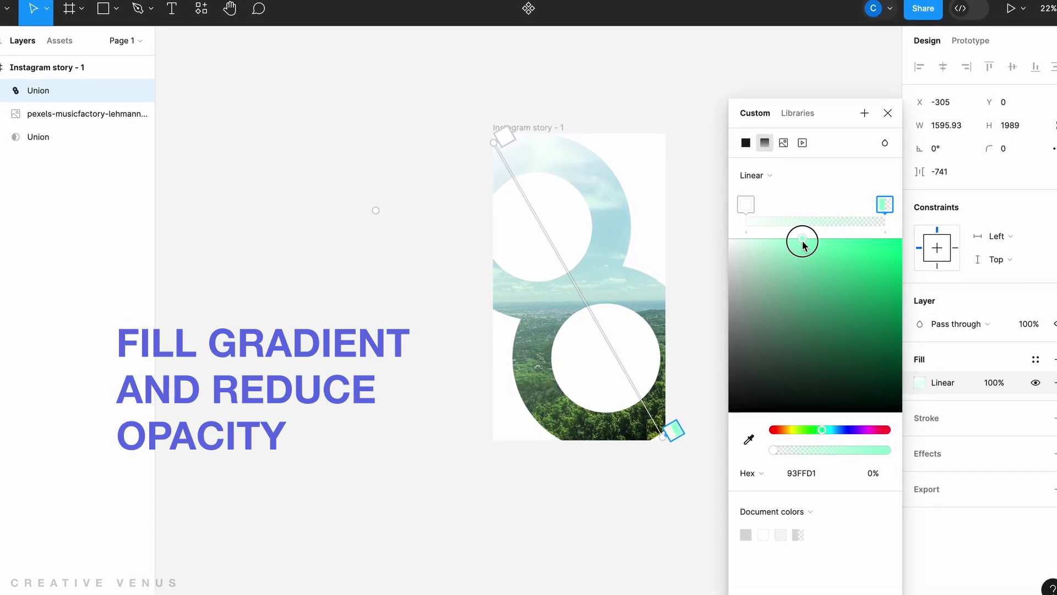
Add a 'business' title text box in the upper circle.
click(879, 120)
click(712, 318)
key(t)
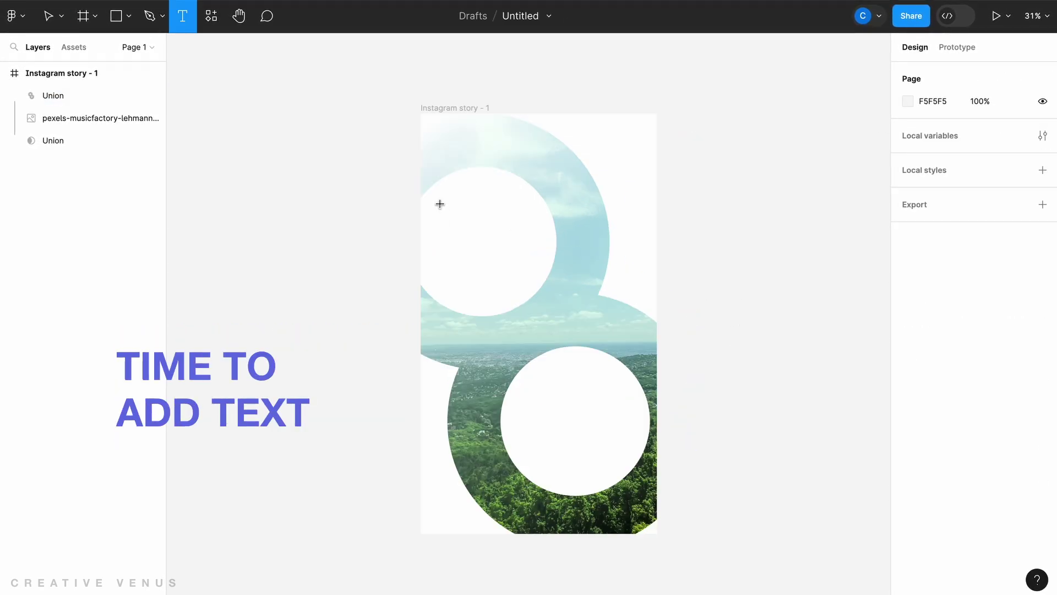
drag(440, 204, 508, 250)
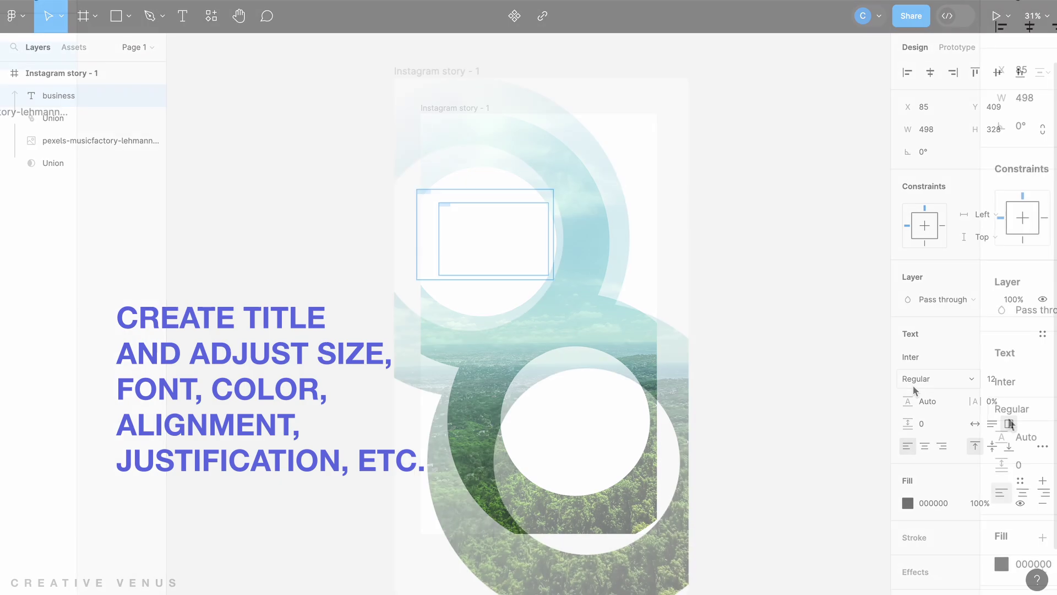
Set the title font to Jost at size 110.
click(919, 357)
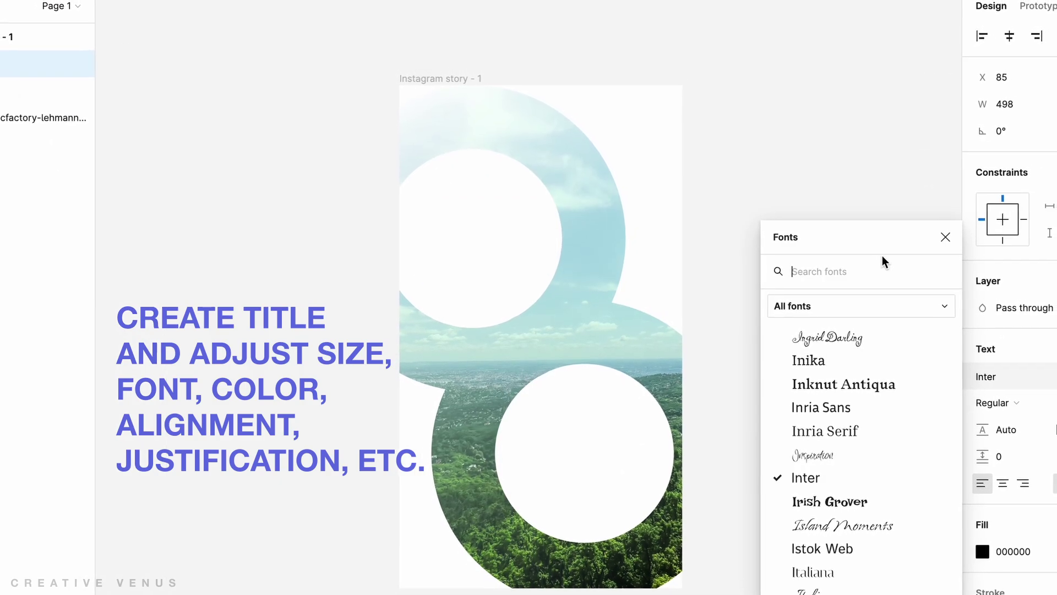
text(jos)
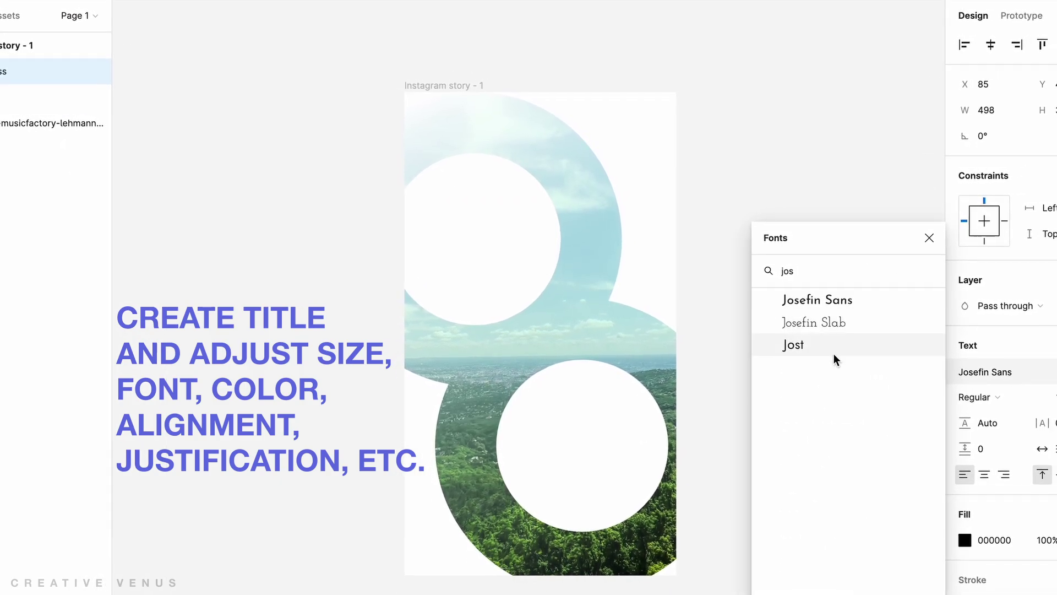
click(831, 356)
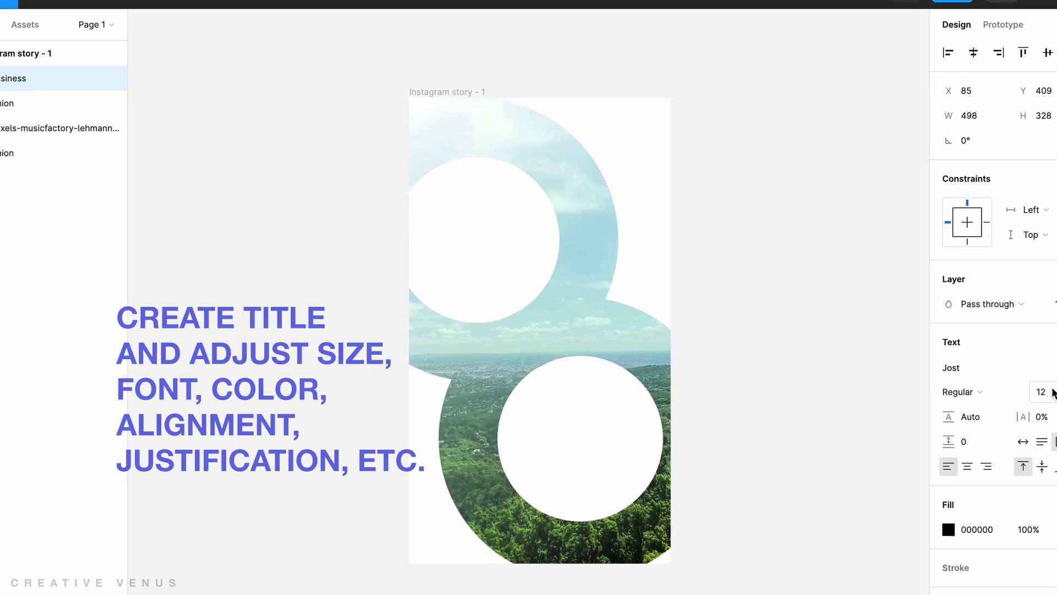
click(1043, 393)
text(1)
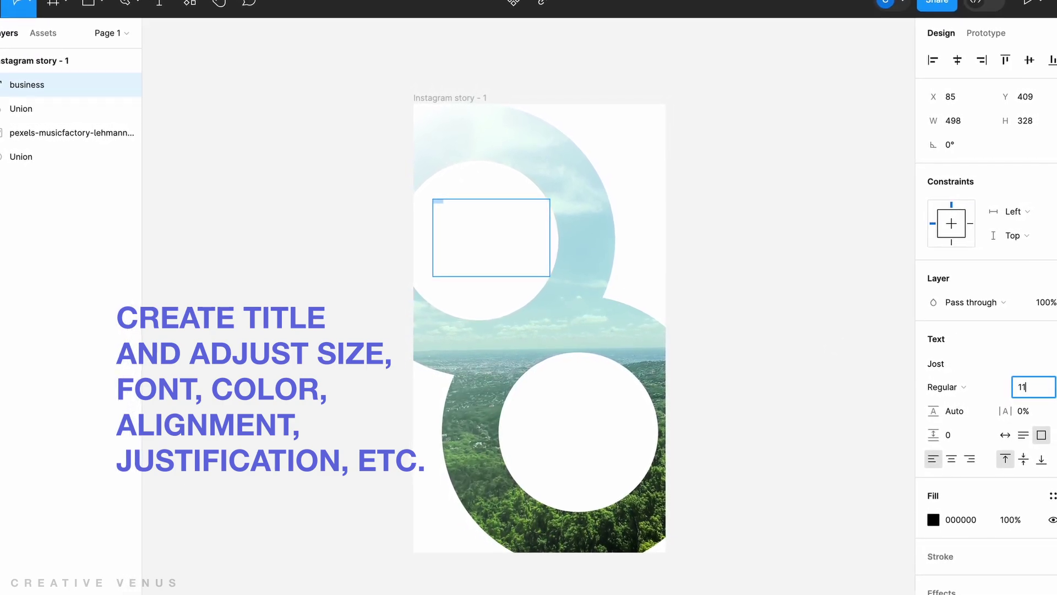
text(1)
text(0)
key(Return)
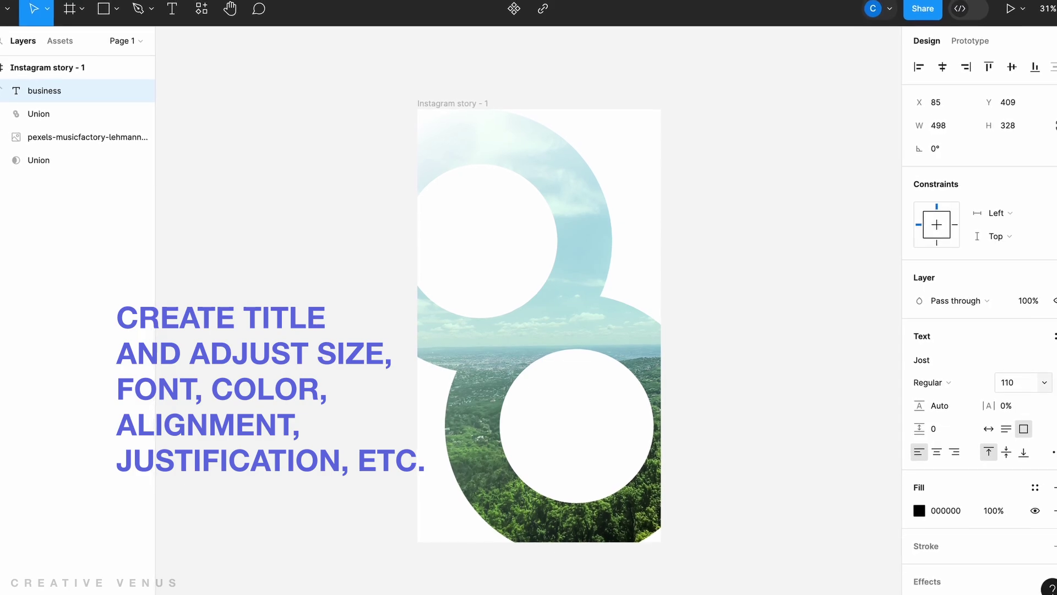
key(Return)
Group the landscape photo with its Union mask as Group 1, then duplicate the title text layer.
click(53, 163)
shift+click(81, 141)
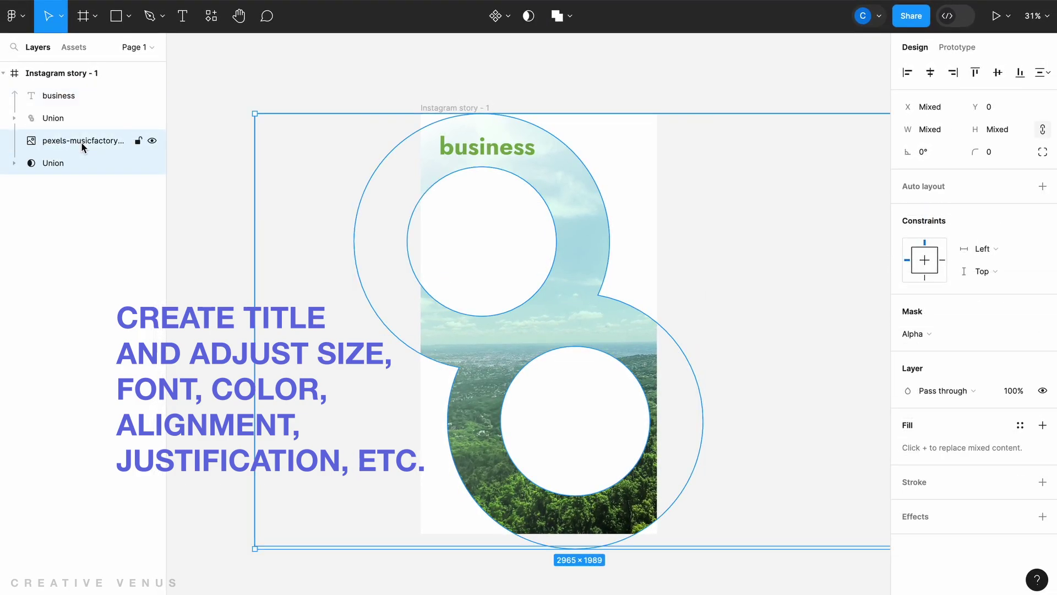
key(ctrl+g)
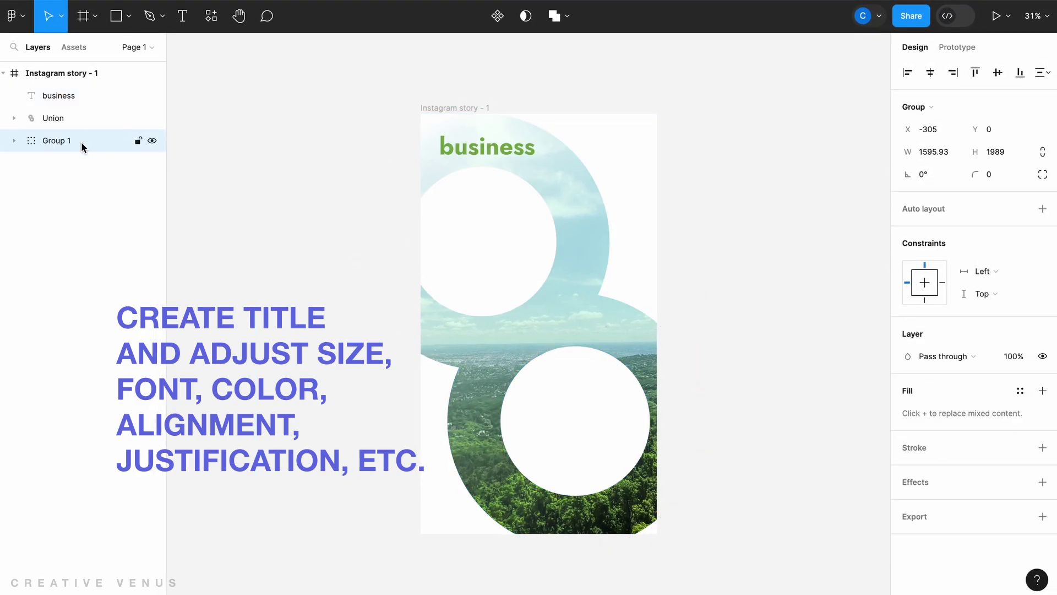
click(503, 156)
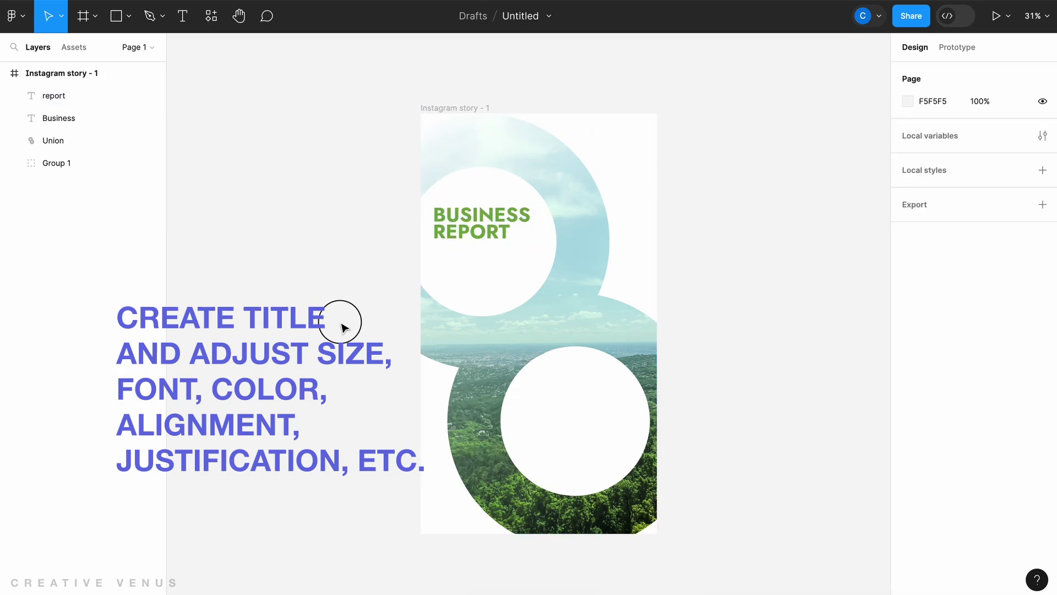
key(ctrl+d)
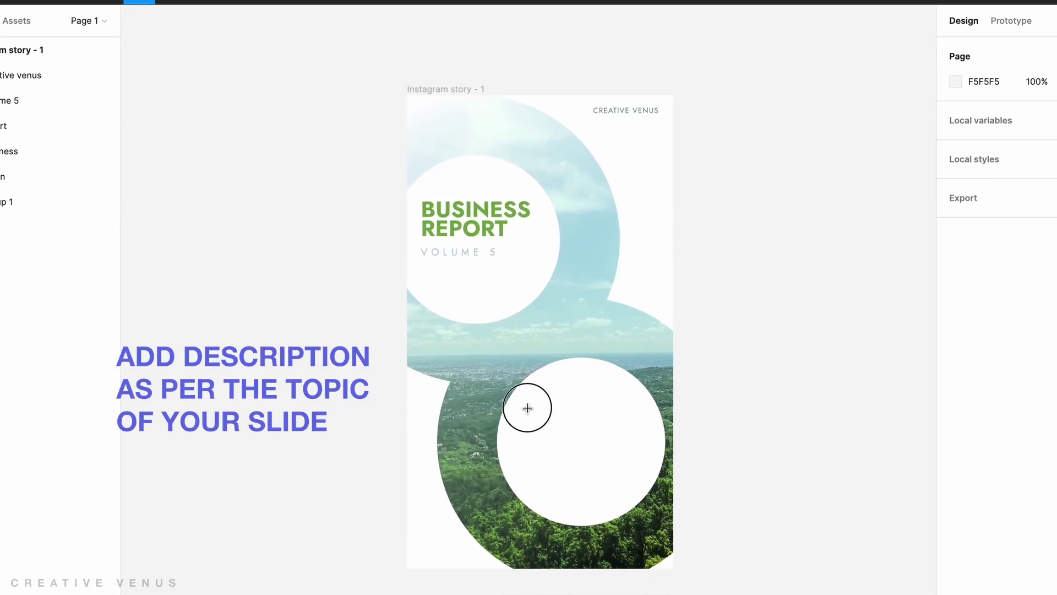
Add a left-aligned, title-case description beginning 'Subscribe' inside the lower circle.
drag(527, 407, 622, 453)
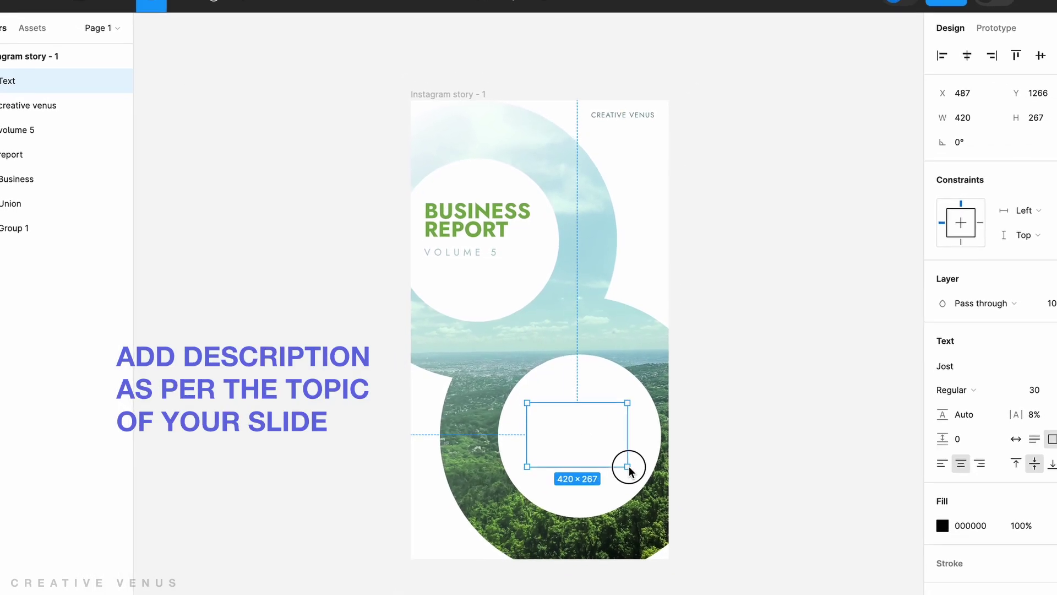
text(subscrive,)
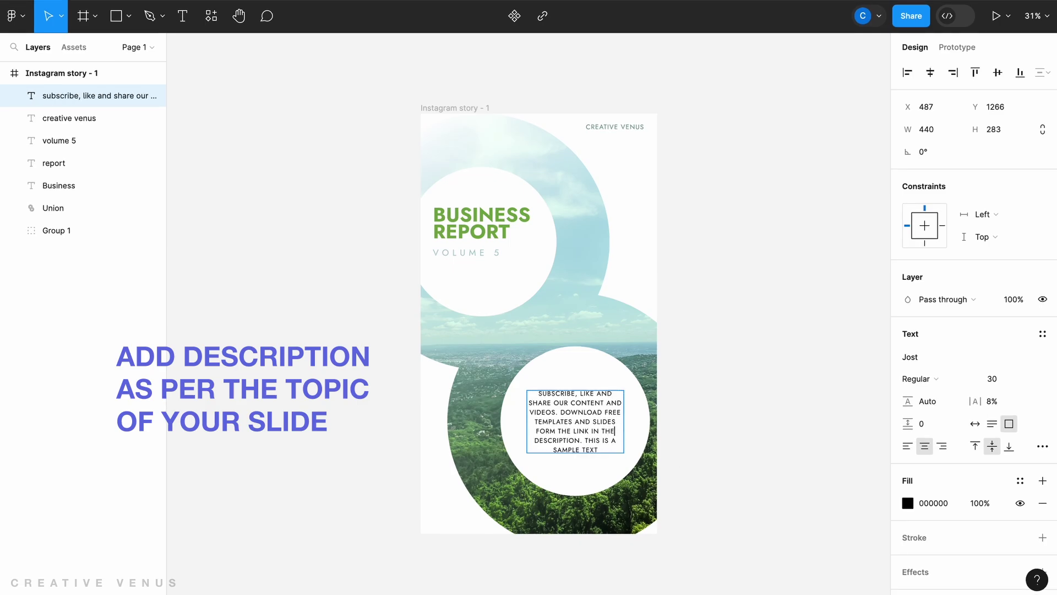
click(1043, 446)
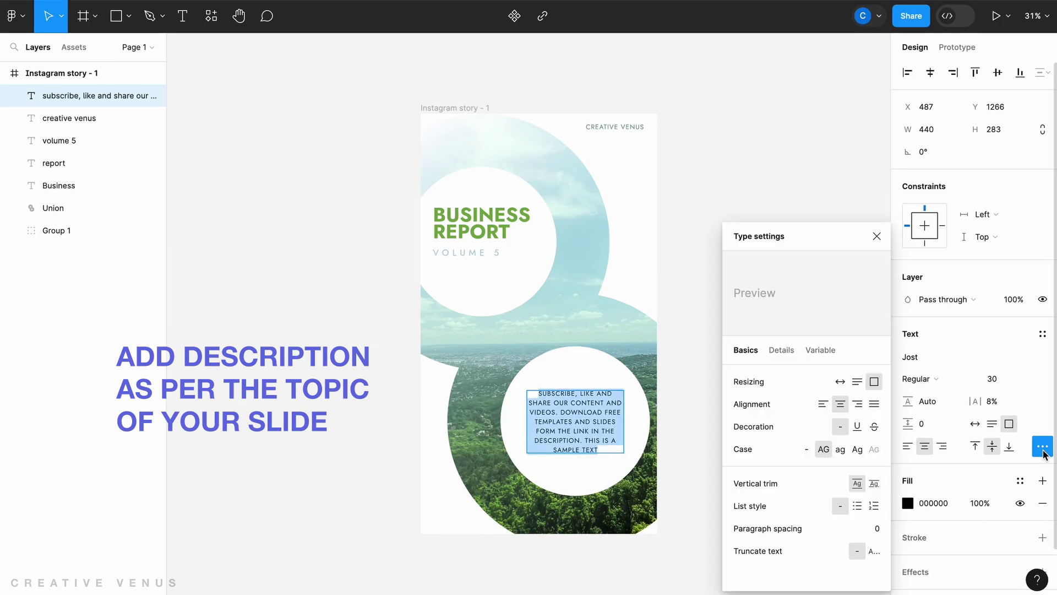
click(840, 449)
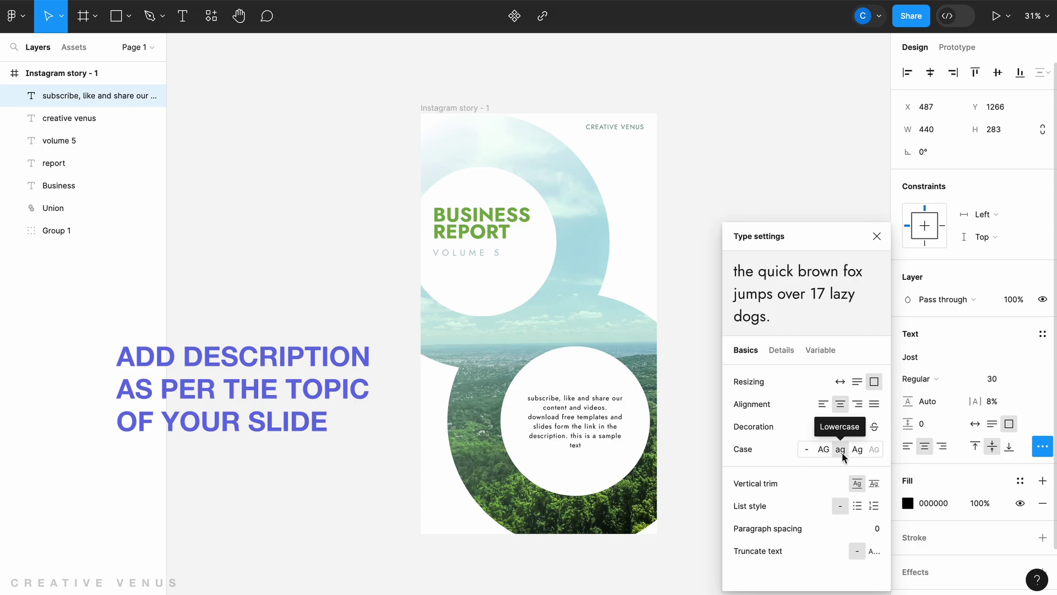
click(856, 450)
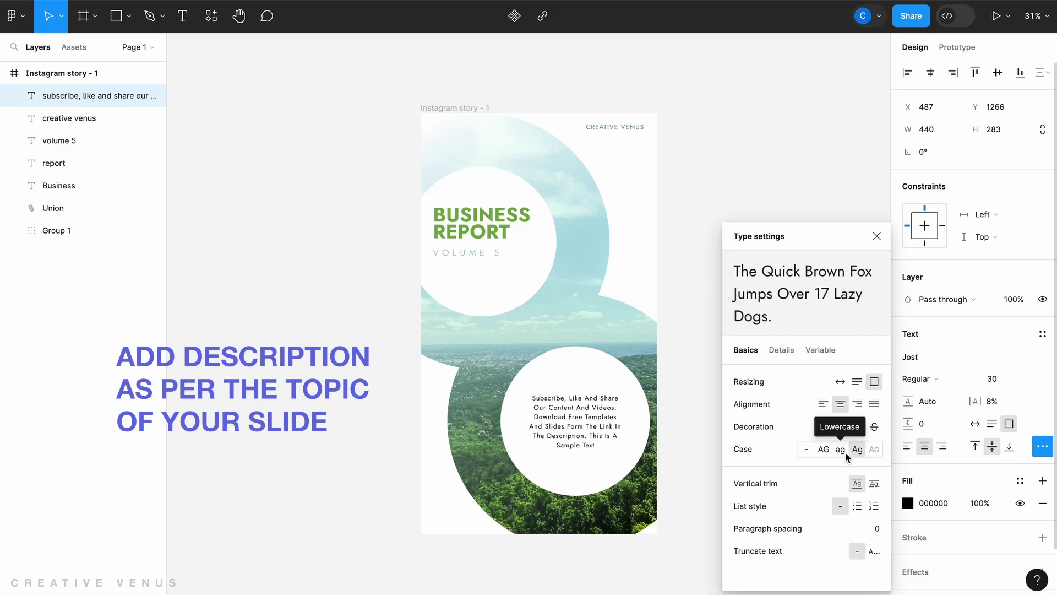
click(842, 450)
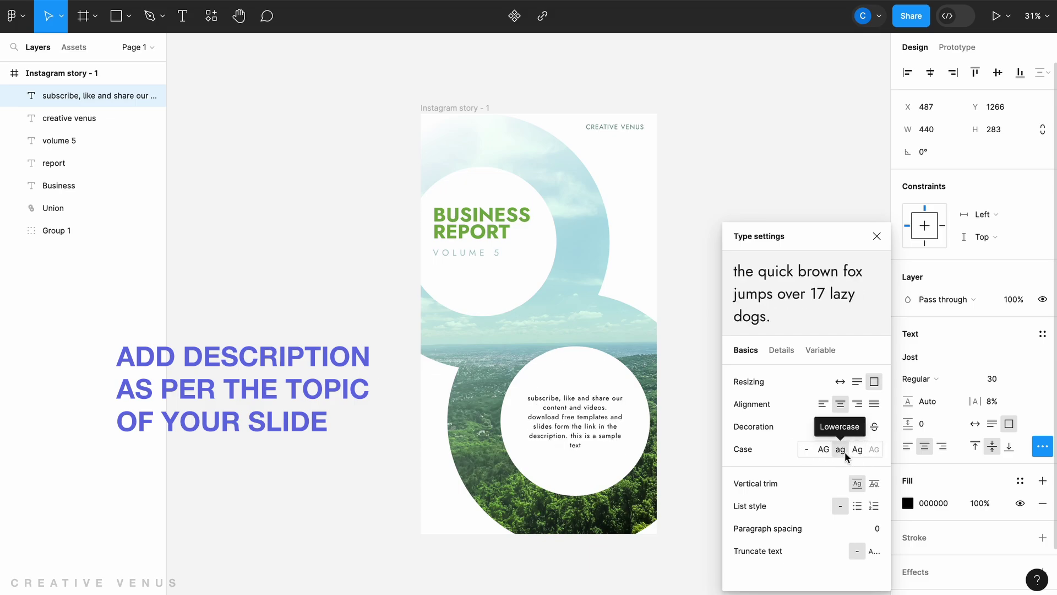
click(824, 405)
click(907, 502)
click(705, 257)
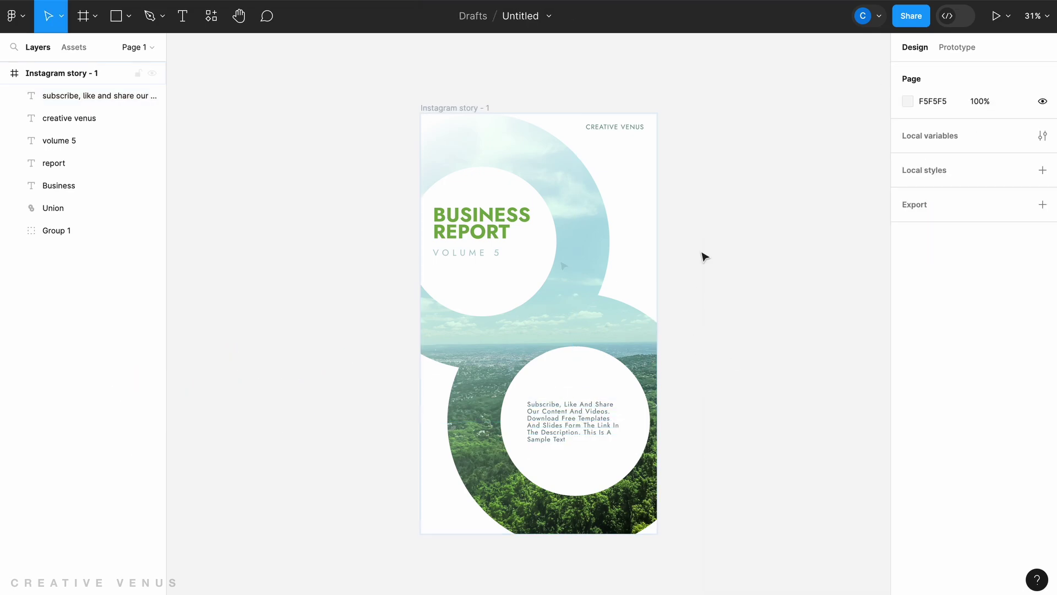
Draw a new circle, hollow it into a ring and enlarge it to 893×893.
click(130, 21)
click(119, 104)
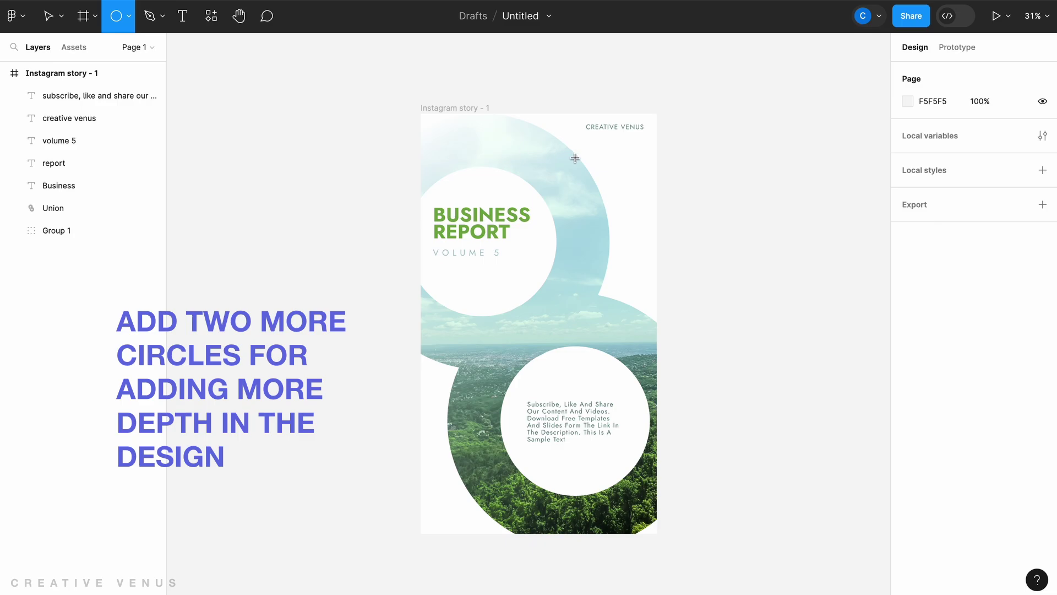
drag(575, 158, 665, 247)
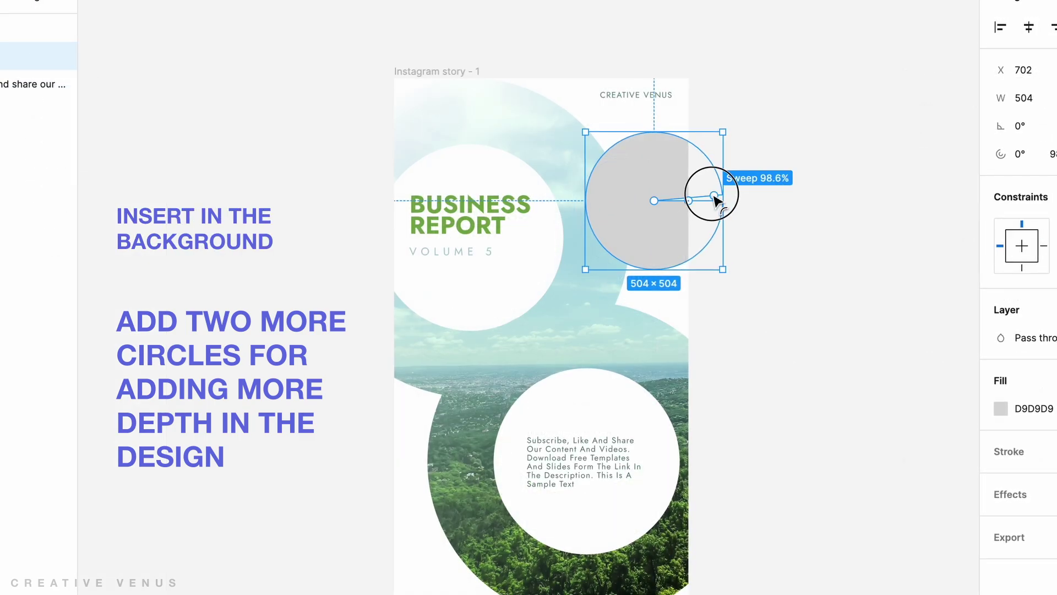
drag(714, 197, 719, 201)
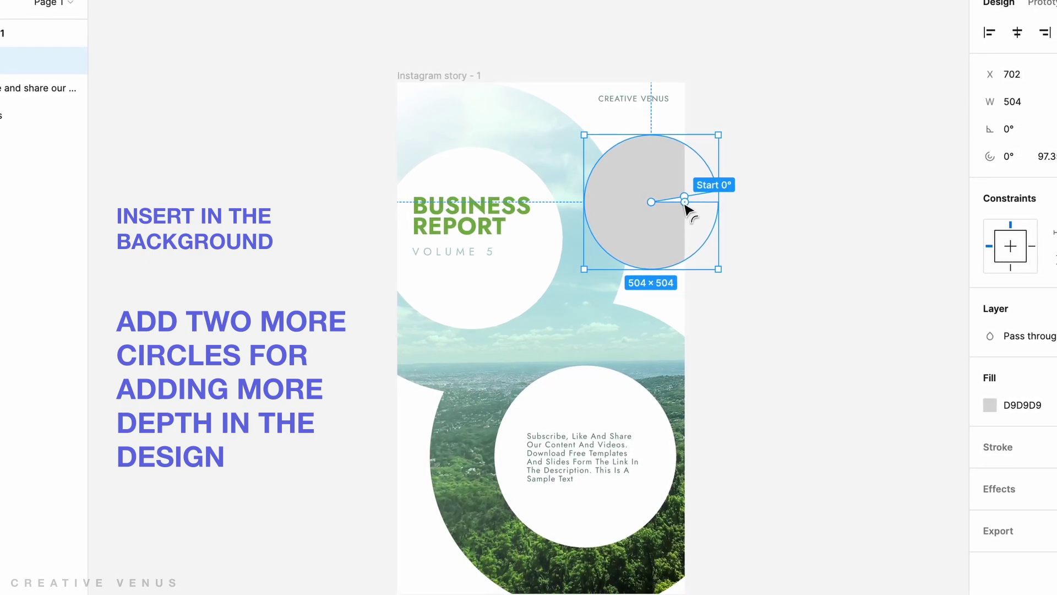
drag(650, 202, 613, 220)
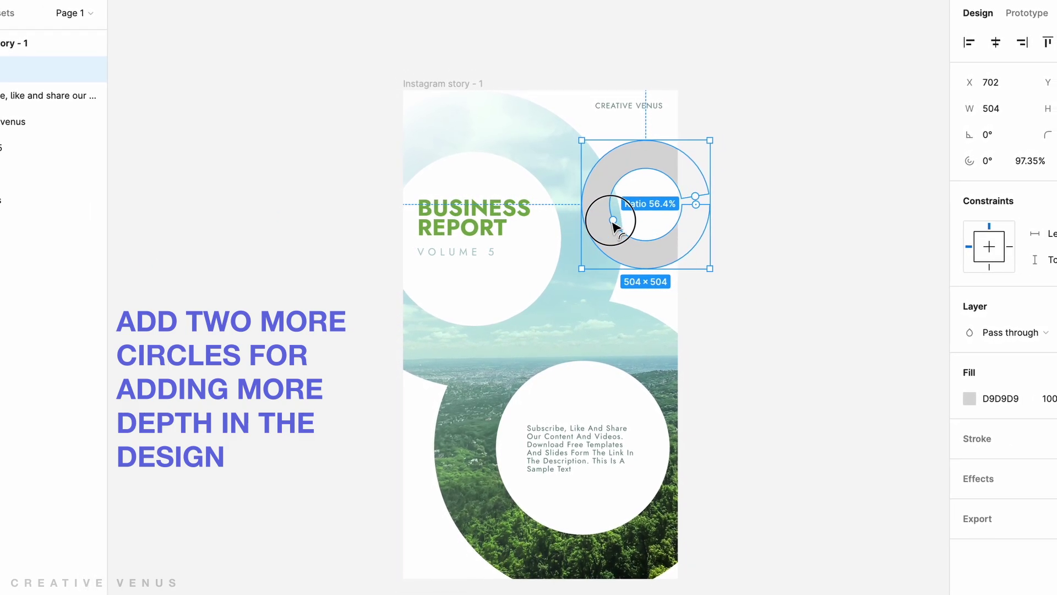
drag(694, 199, 686, 208)
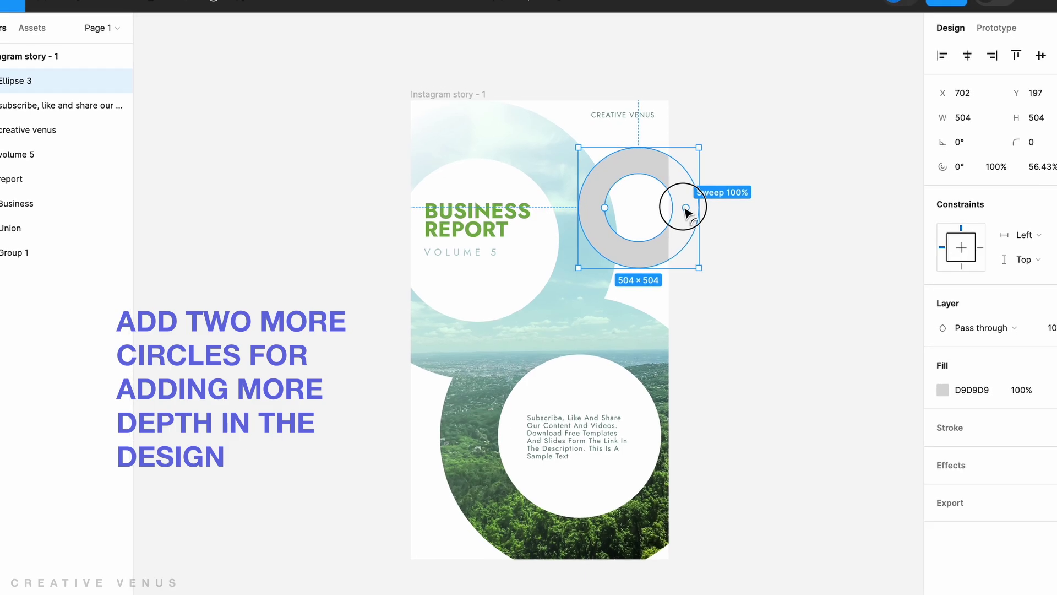
click(727, 256)
click(642, 250)
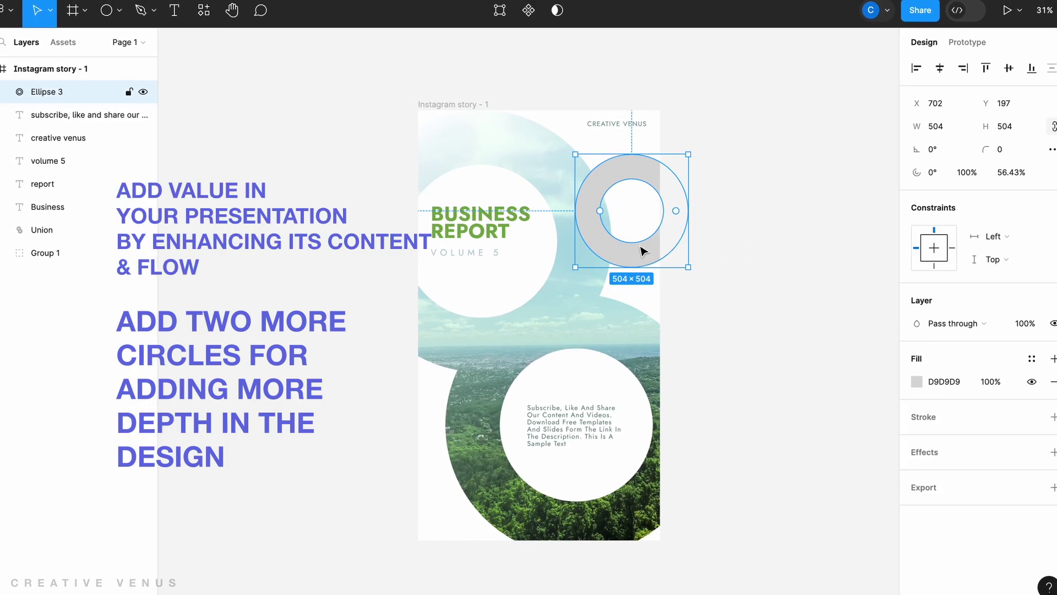
drag(689, 154, 681, 372)
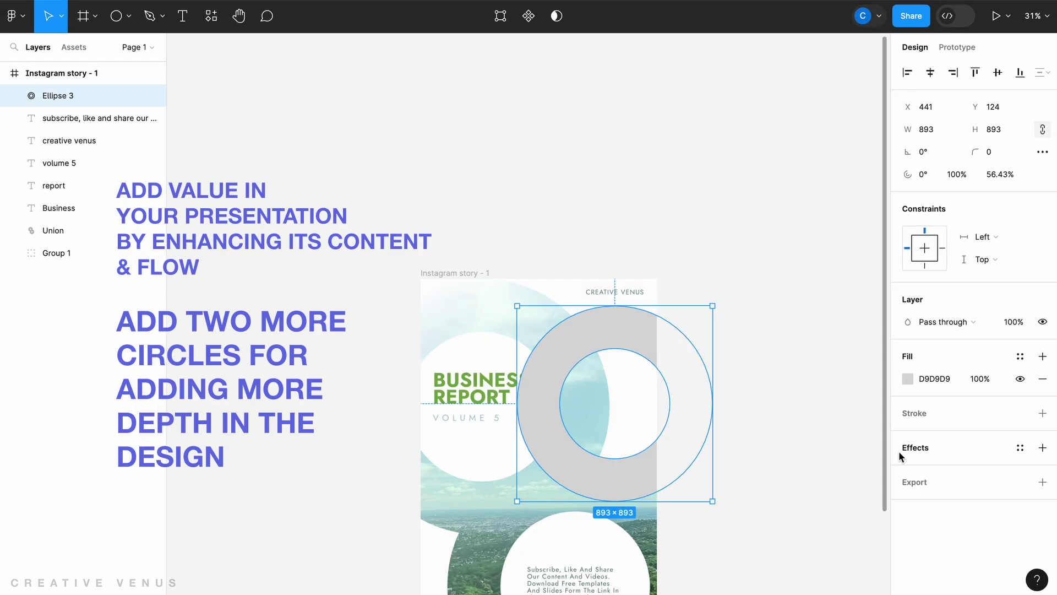
Fill the ring pale green F6FDF3 and move its layer outside the story frame.
click(907, 378)
drag(756, 302, 745, 285)
drag(768, 422, 798, 424)
drag(746, 285, 663, 218)
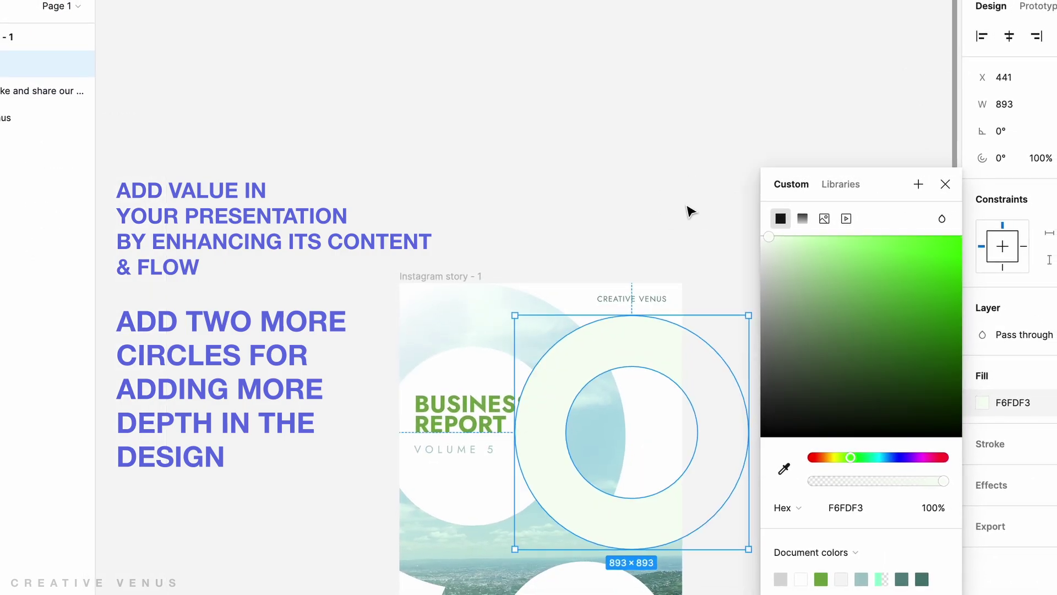
click(690, 211)
drag(642, 331, 611, 337)
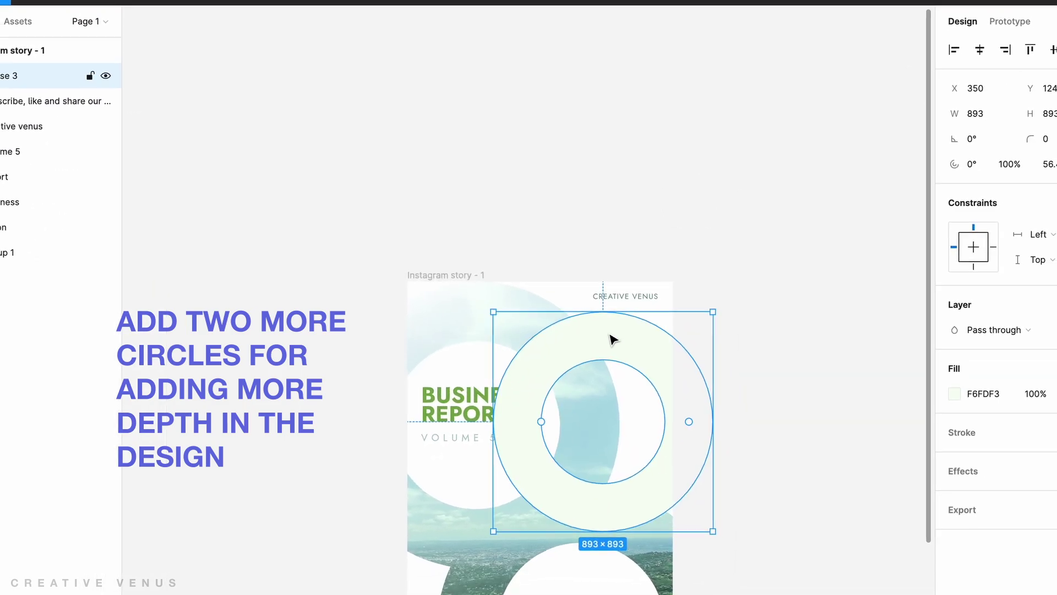
drag(72, 80, 66, 263)
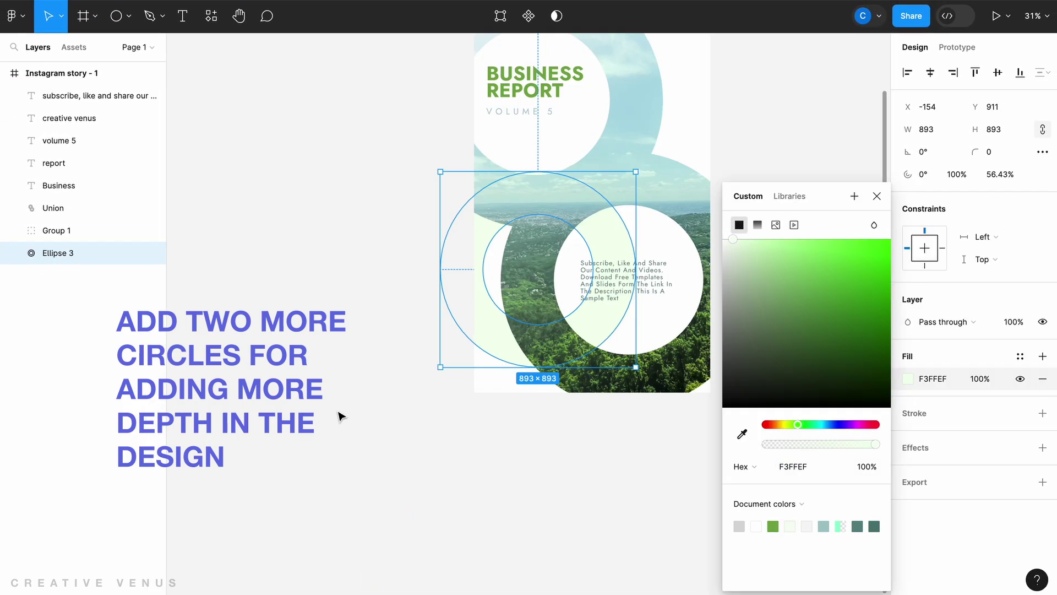
Close the colour picker and select the Ellipse 3 layer.
click(127, 259)
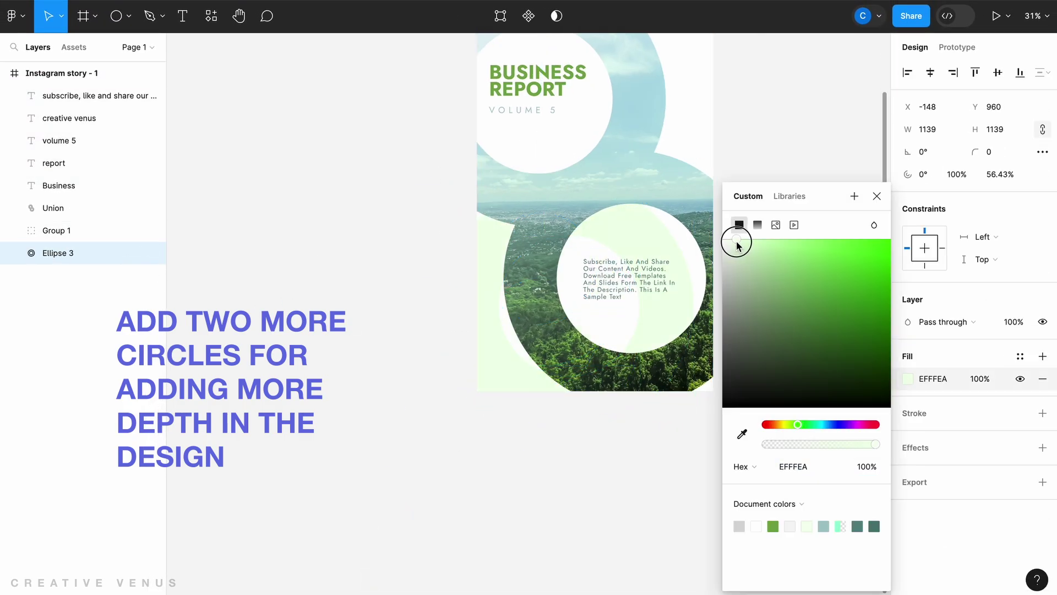
click(91, 257)
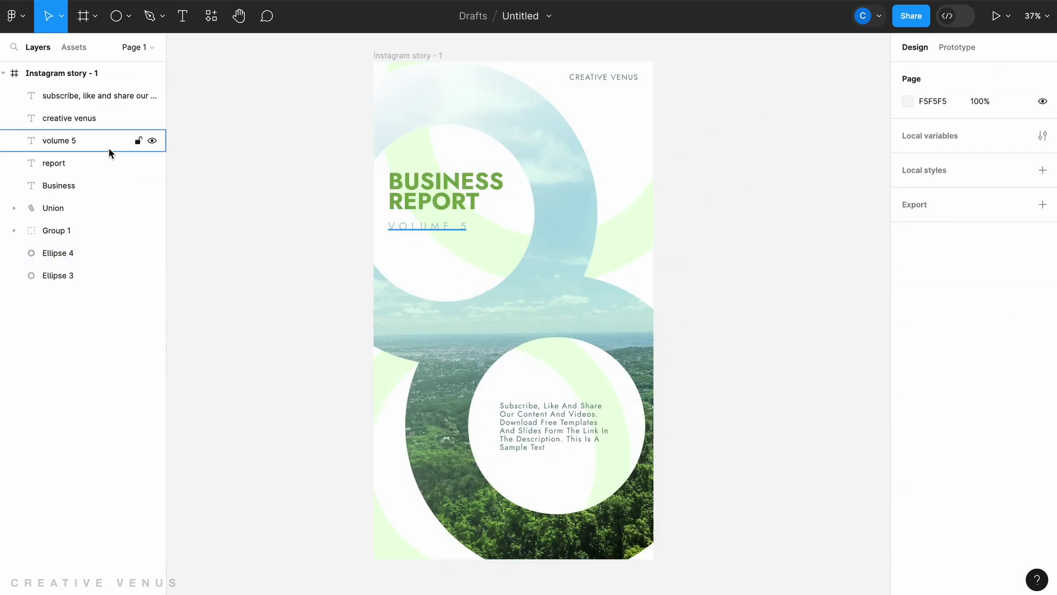
Duplicate the first story frame as Instagram story - 2 and enlarge its ring-shaped landscape.
click(70, 75)
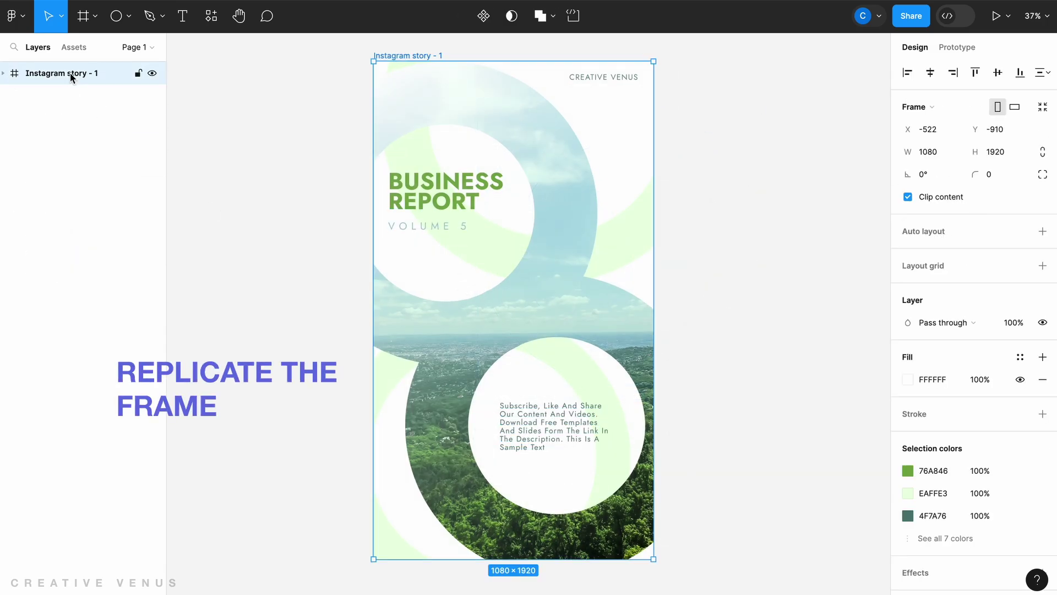
key(ctrl+d)
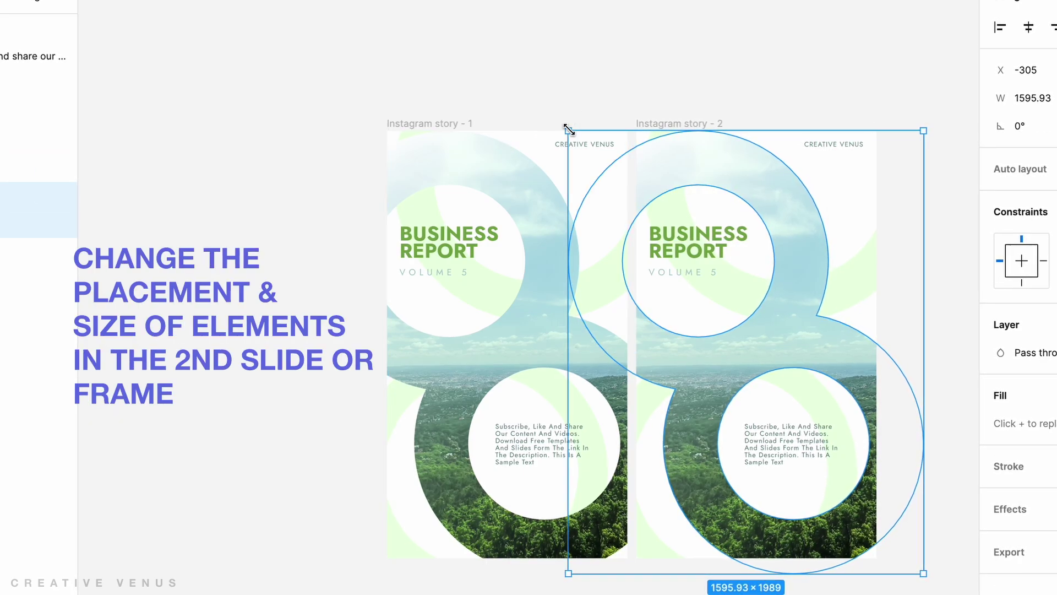
mouse_move(569, 130)
mouse_down()
mouse_move(490, 88)
mouse_move(403, 102)
mouse_move(301, 9)
mouse_move(381, 94)
mouse_up()
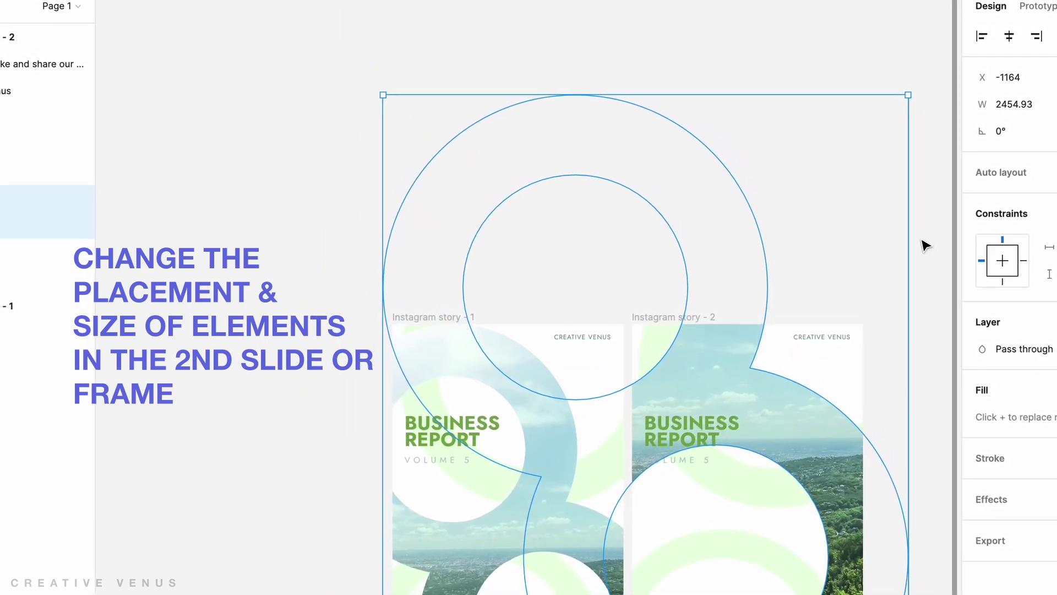
Shrink Ellipse 3 in the second story to 1051 × 1051.
click(892, 322)
scroll(892, 322, down, 5)
click(656, 451)
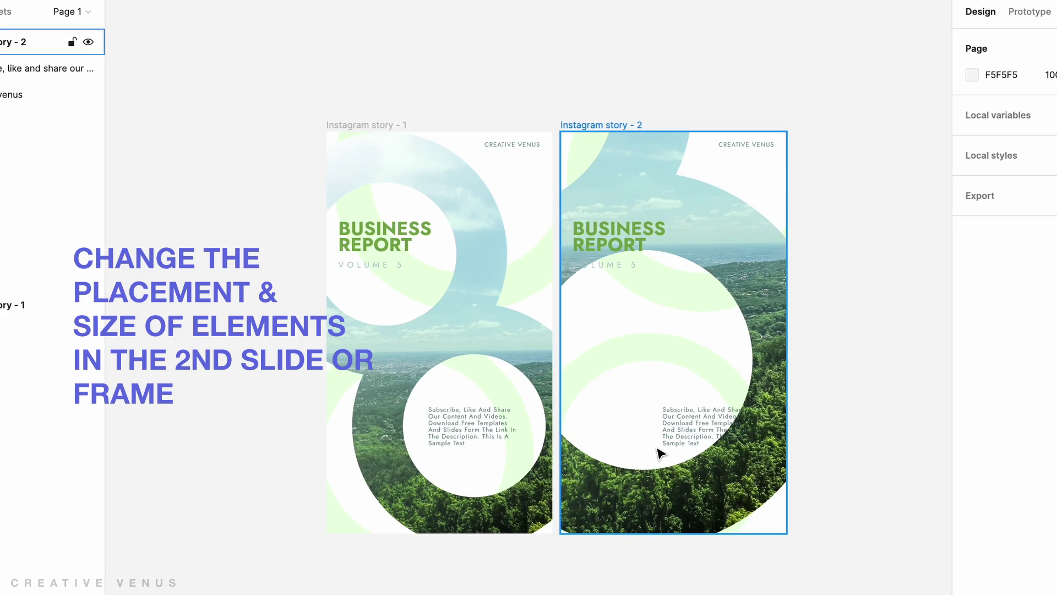
click(97, 278)
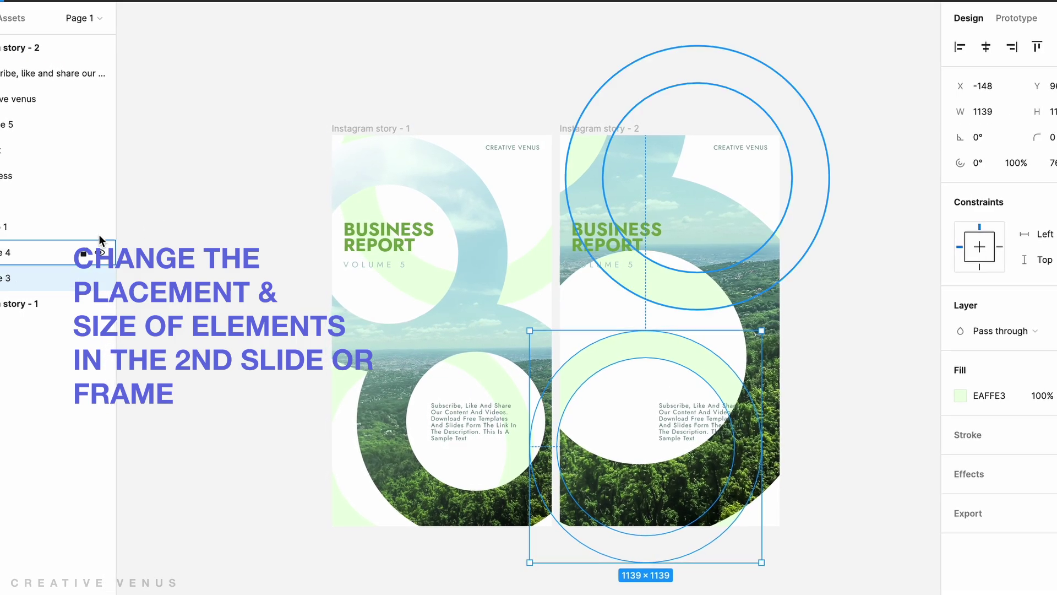
mouse_move(760, 330)
mouse_down()
mouse_move(687, 376)
mouse_move(715, 347)
mouse_move(617, 337)
mouse_up()
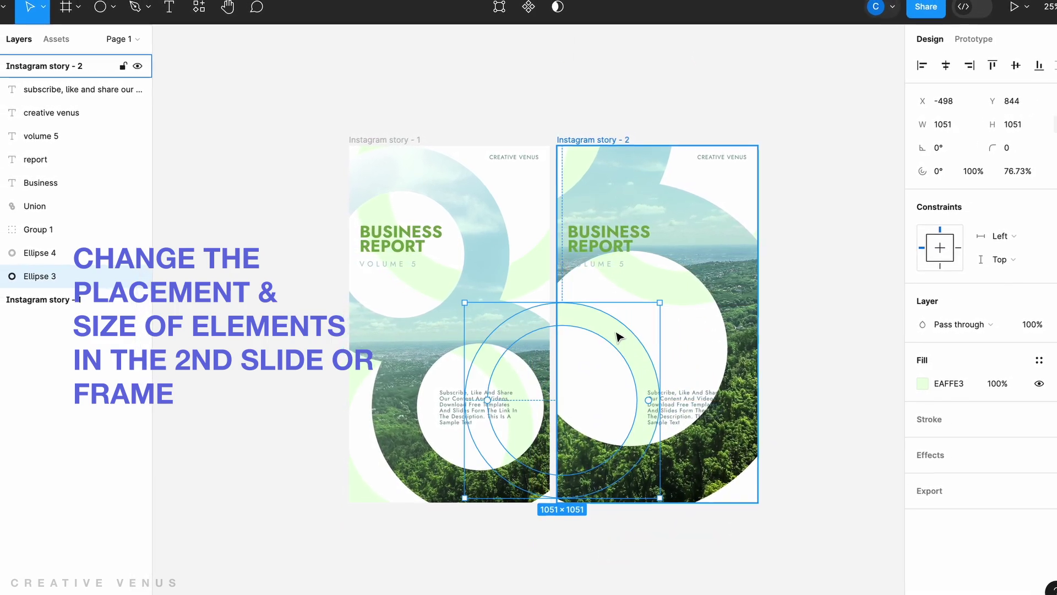
Move story 2's description up-left, darken BUSINESS REPORT to 518124, and delete VOLUME 5.
click(53, 253)
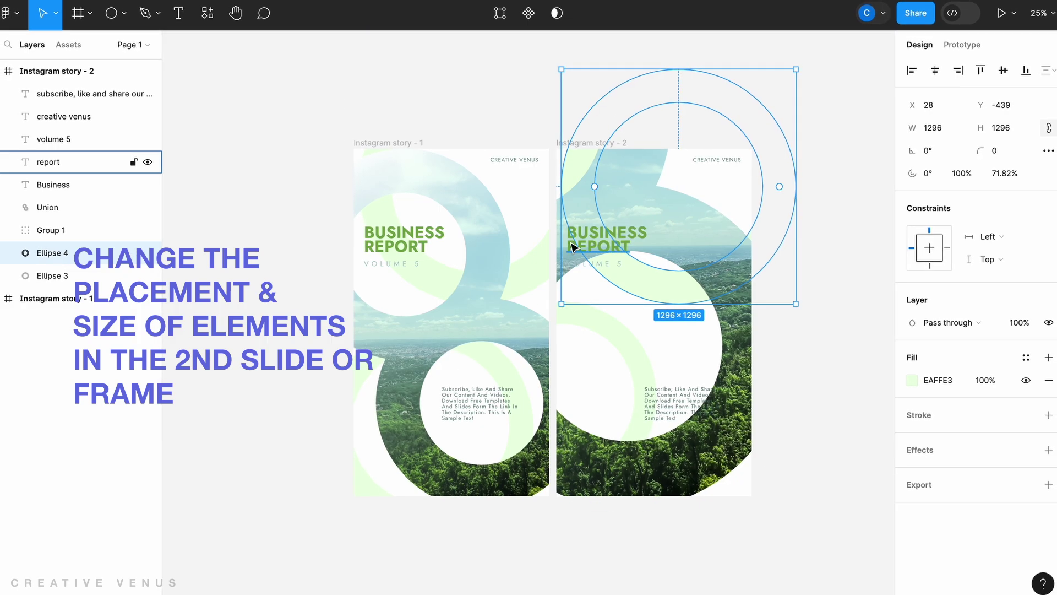
drag(682, 399, 611, 343)
click(592, 244)
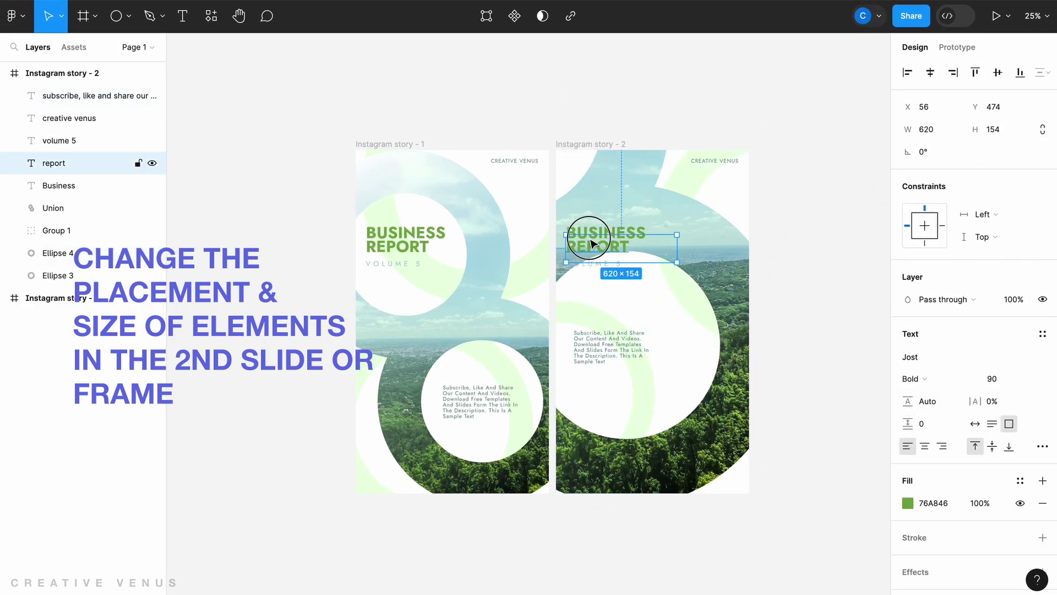
shift+click(590, 233)
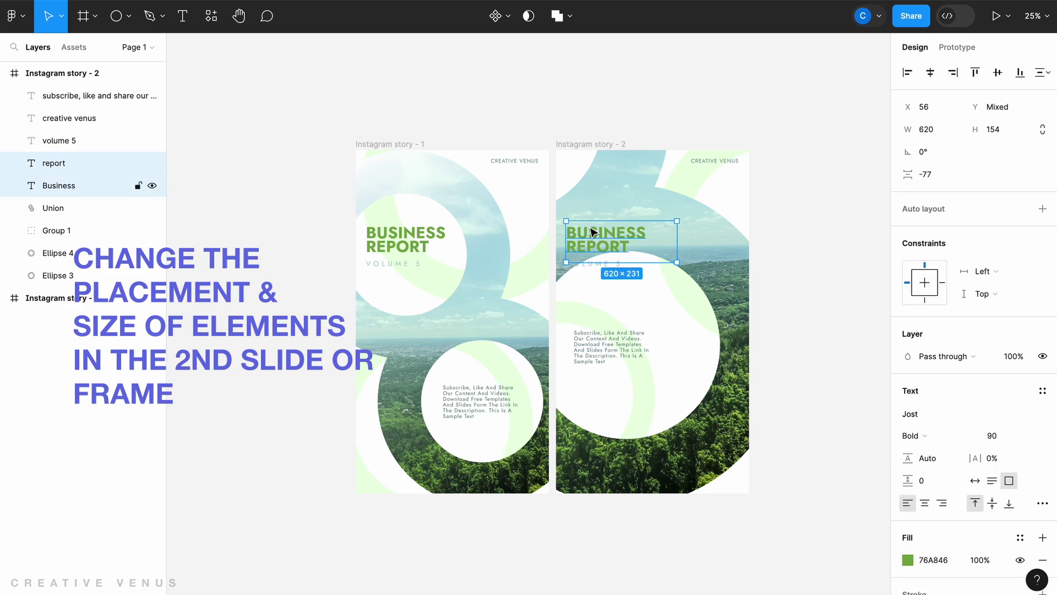
shift+click(595, 233)
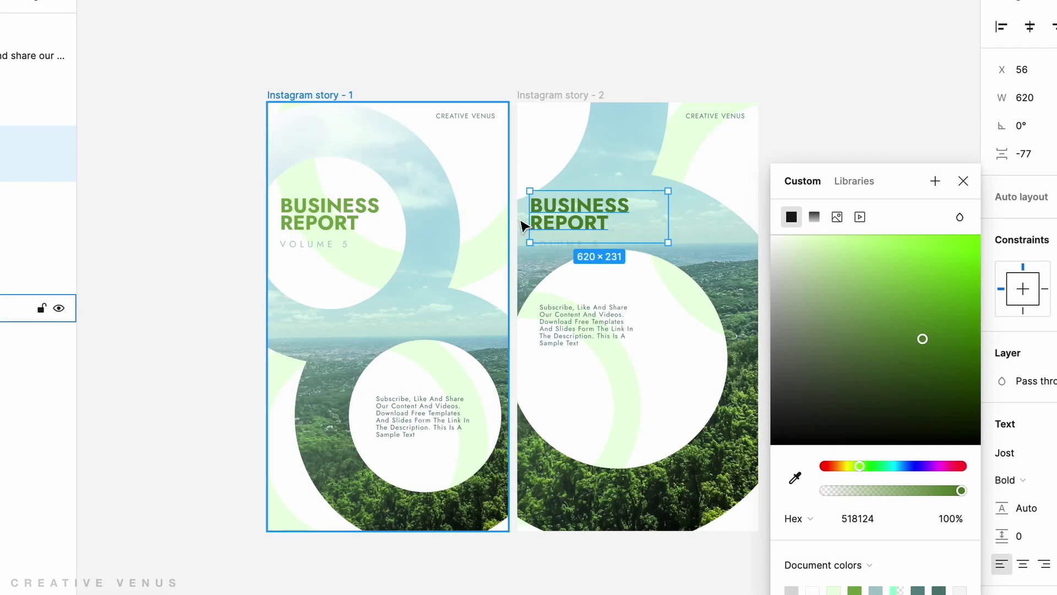
click(550, 251)
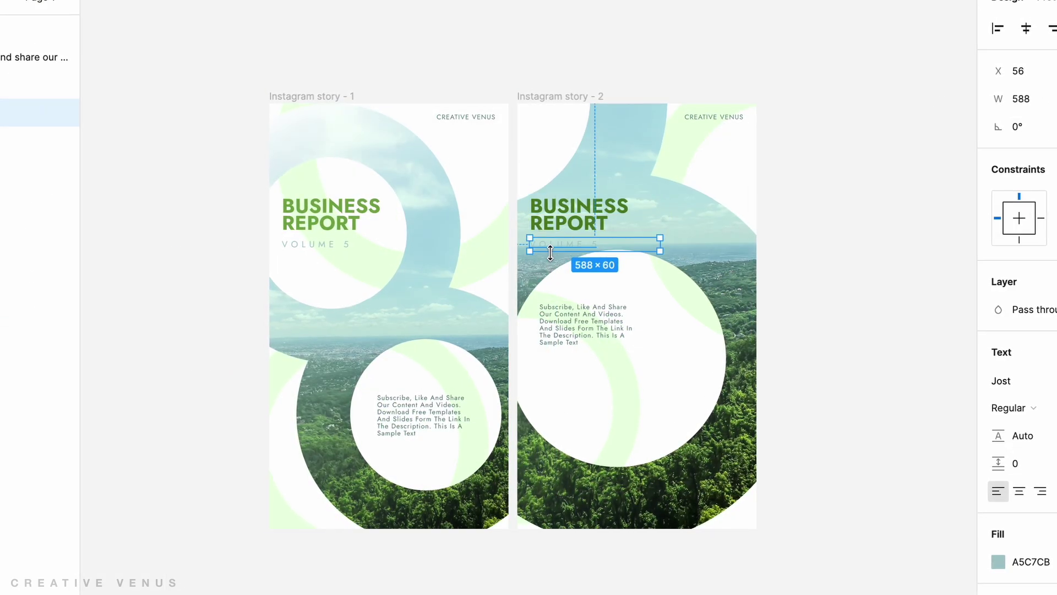
key(Delete)
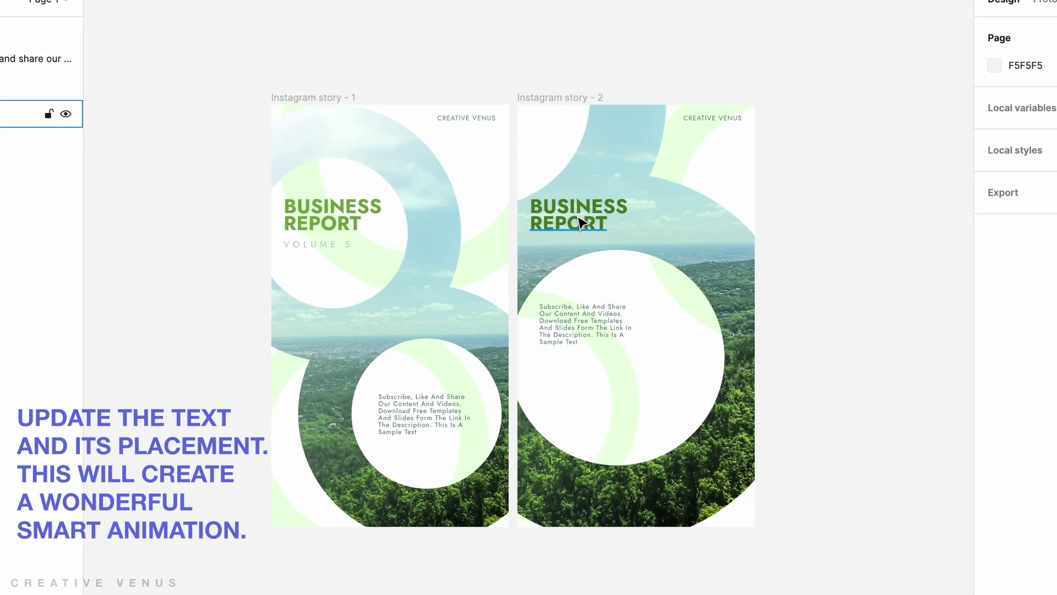
Retype story 2's title as SUSTAINABILITY EFFORTS, undoing an accidental box widening.
click(578, 221)
double_click(577, 199)
text(SUSTAINABILITY)
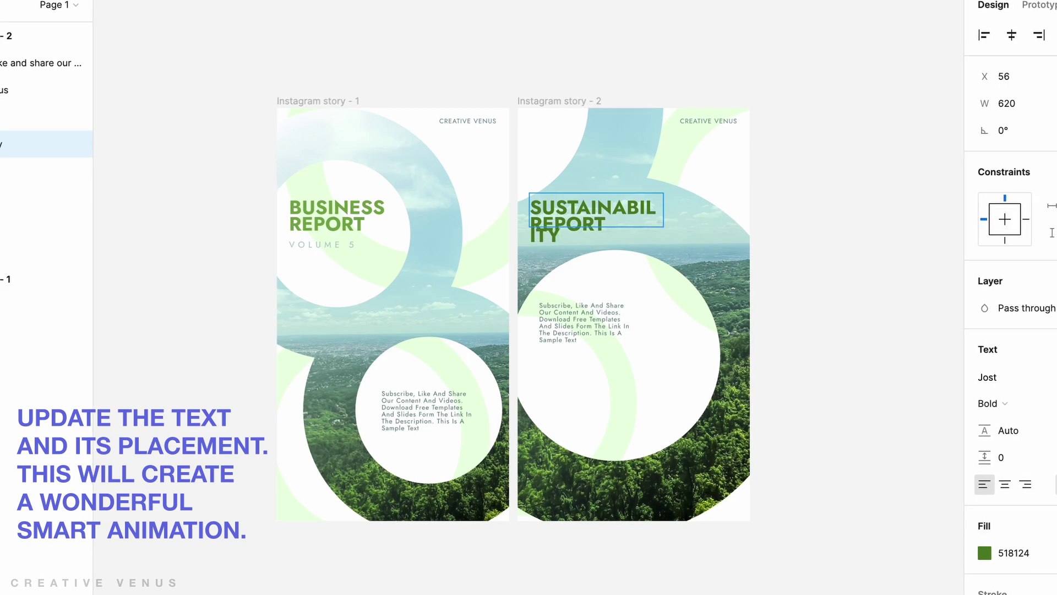
key(Escape)
drag(664, 210, 696, 213)
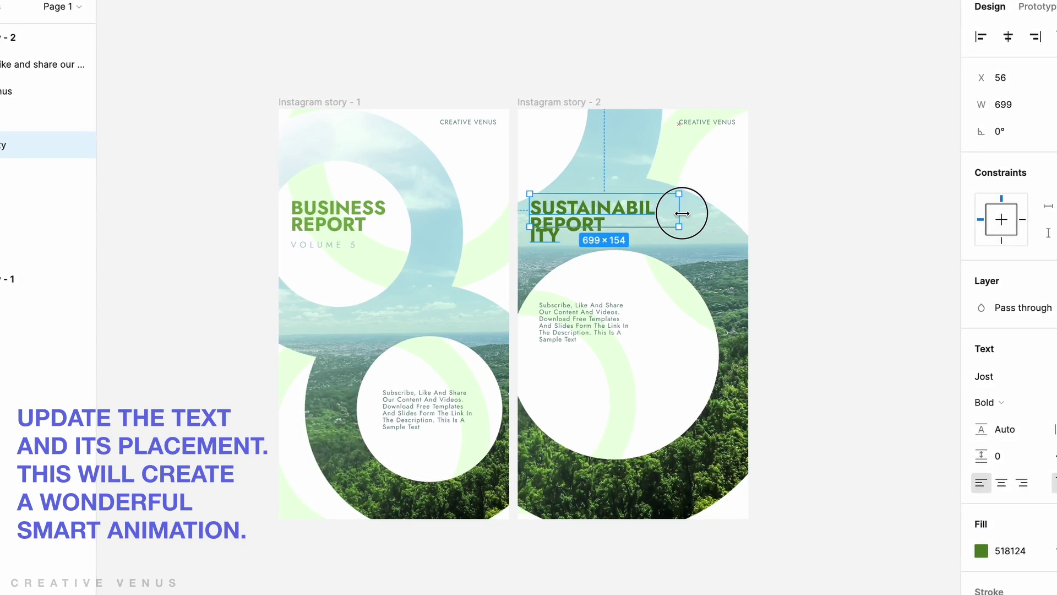
key(ctrl+z)
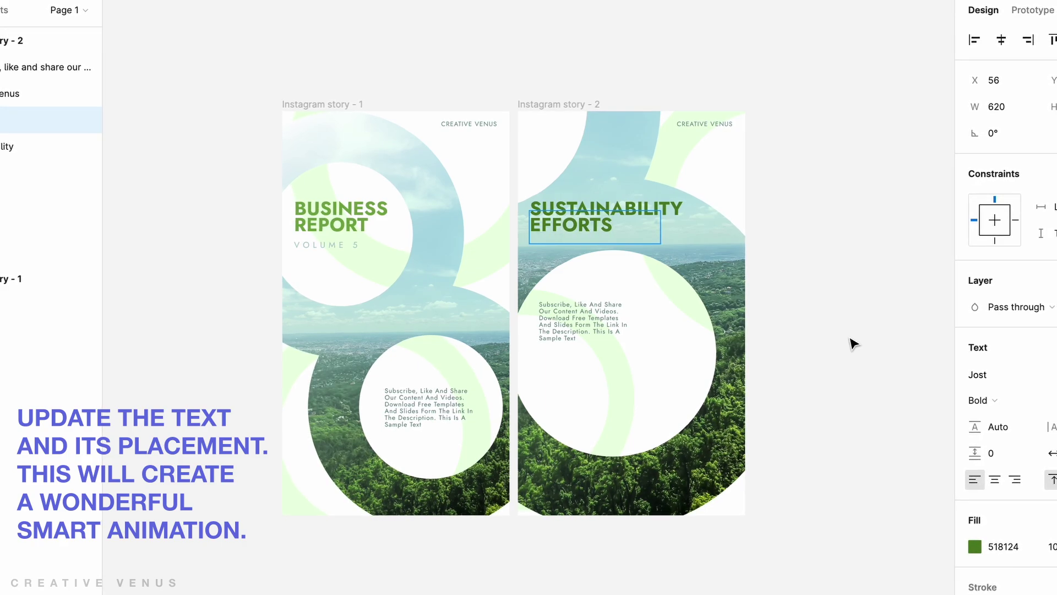
Resize story 2's description to 694 × 148 and place a duplicate paragraph just below it.
click(596, 329)
scroll(596, 329, up, 3)
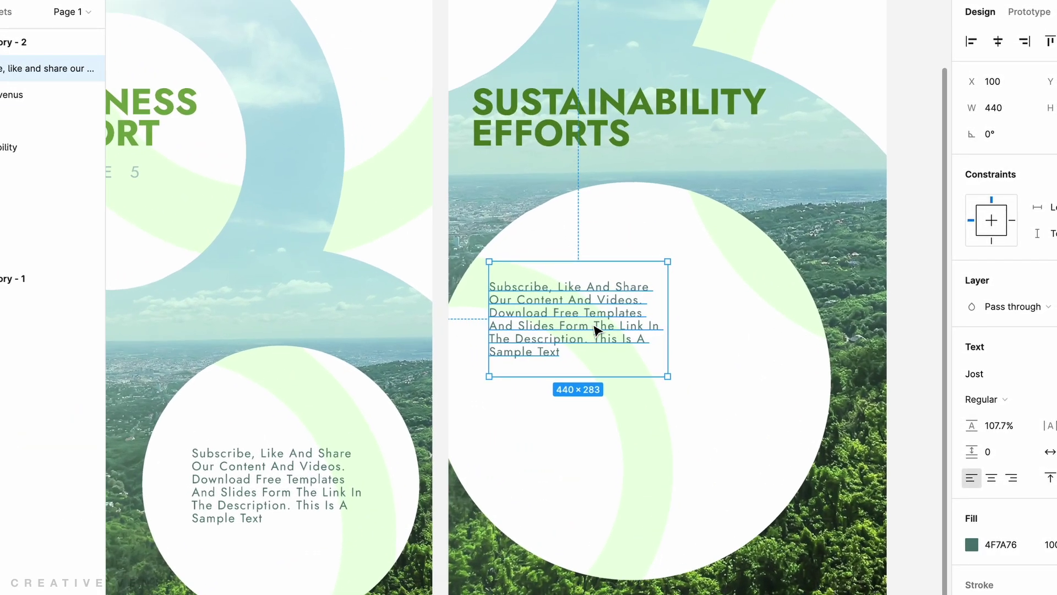
drag(656, 329, 749, 326)
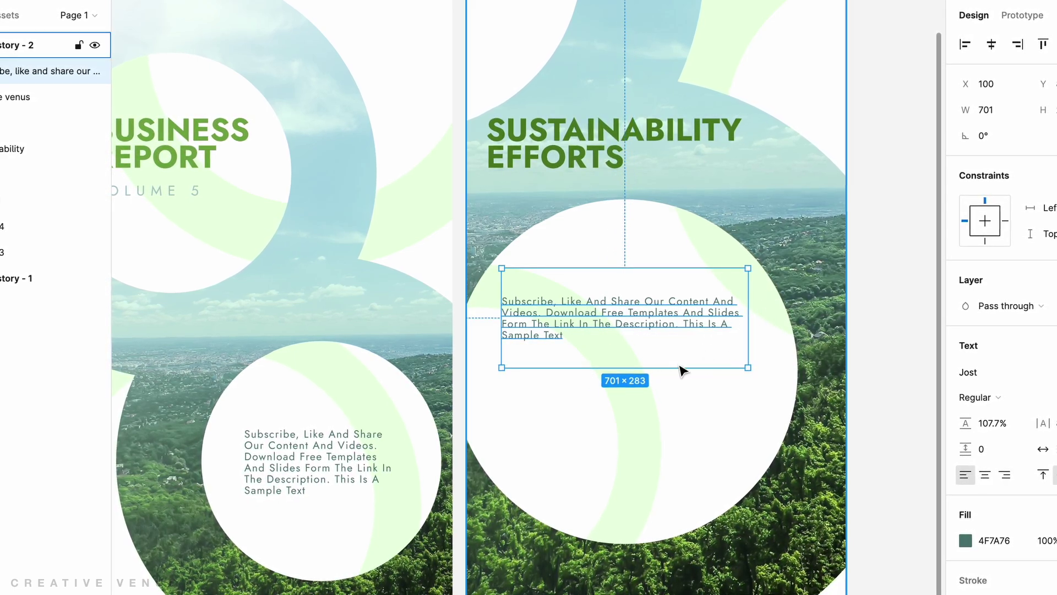
drag(748, 368, 744, 319)
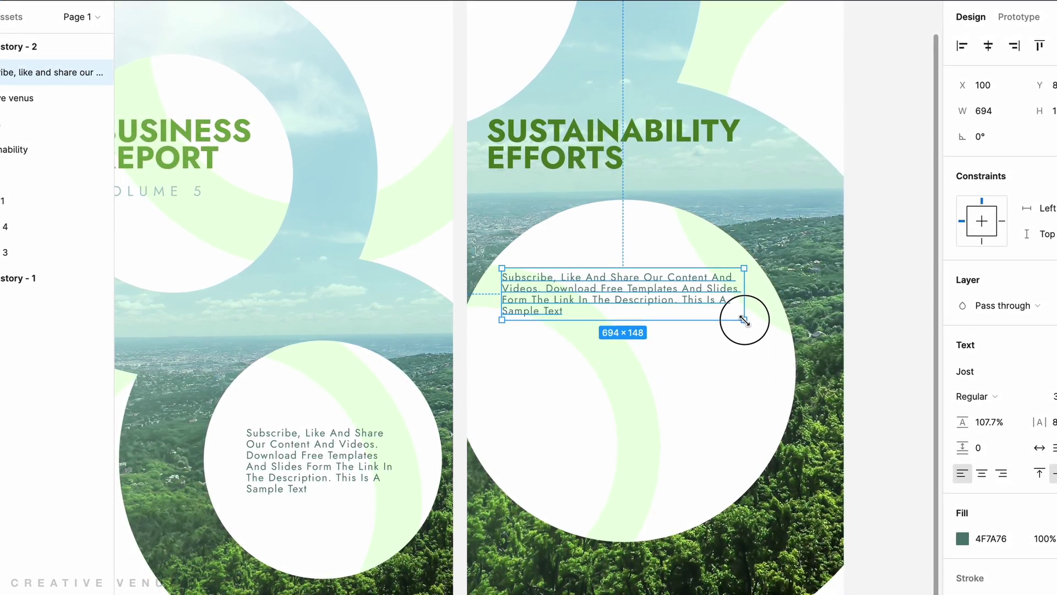
mouse_move(660, 300)
mouse_down()
mouse_move(661, 363)
mouse_move(625, 396)
mouse_move(632, 427)
mouse_up()
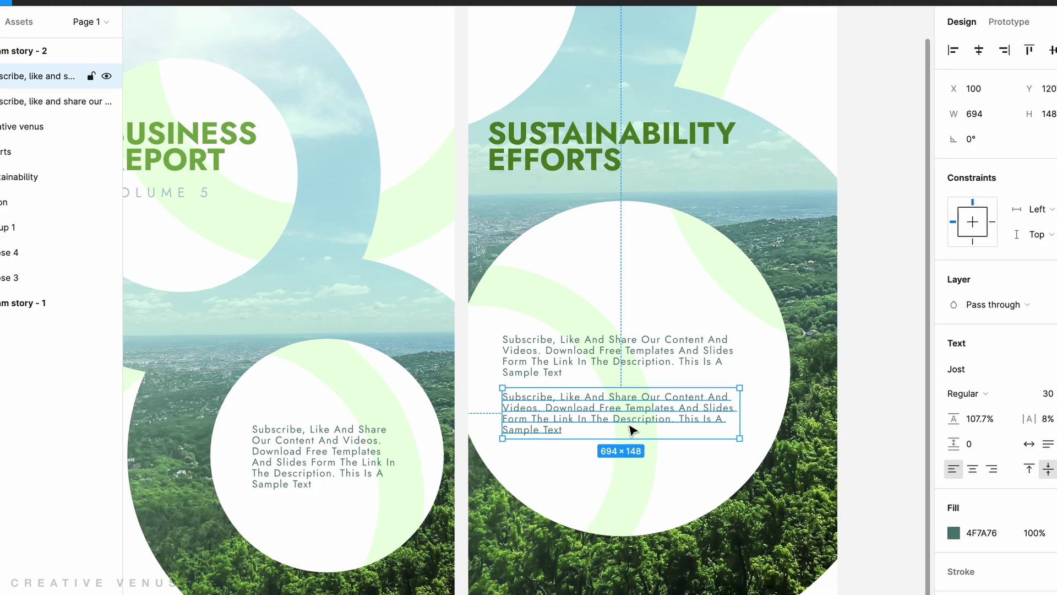
click(894, 427)
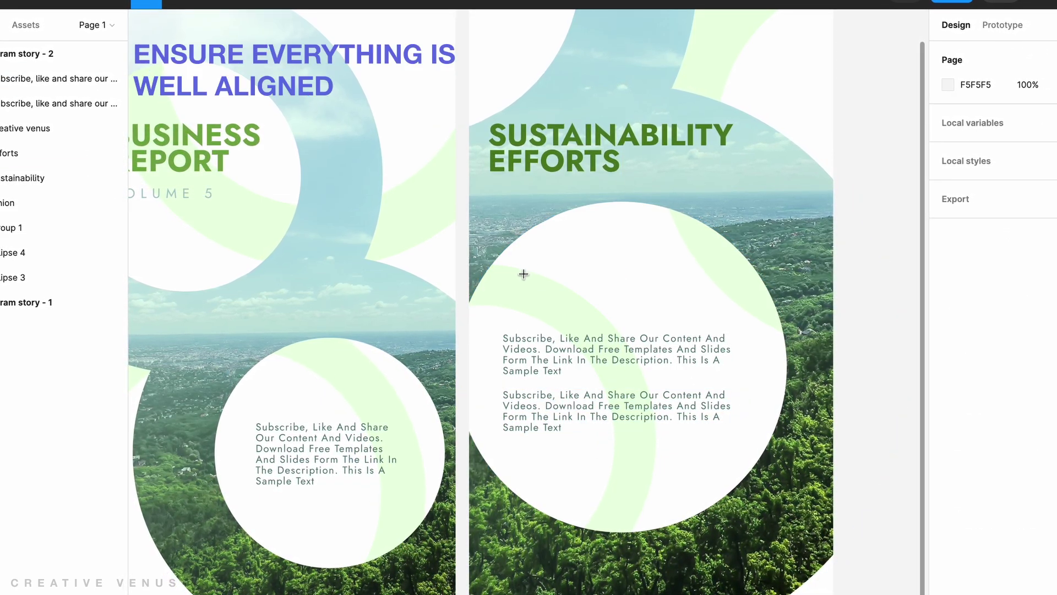
Add a '55%' text above the description in Jost Bold, with the heading's green 518124.
drag(512, 267, 585, 310)
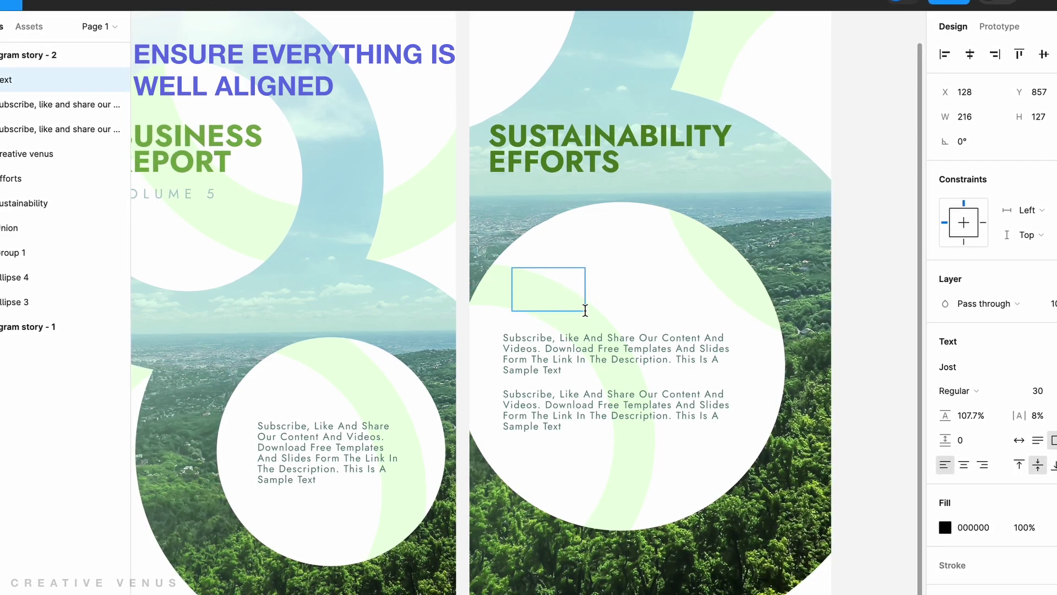
text(55%)
key(ctrl+a)
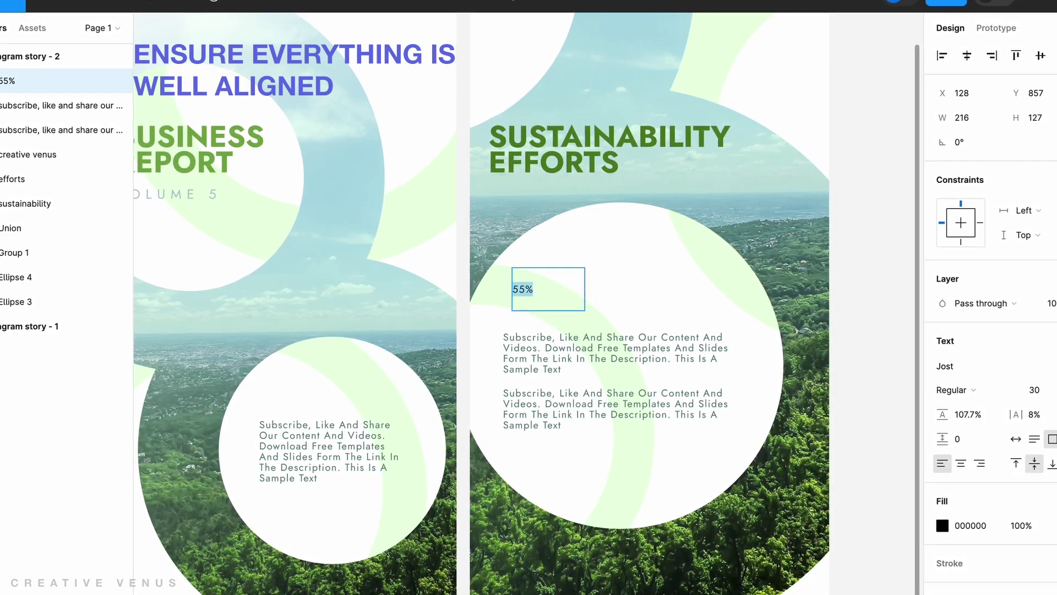
click(963, 390)
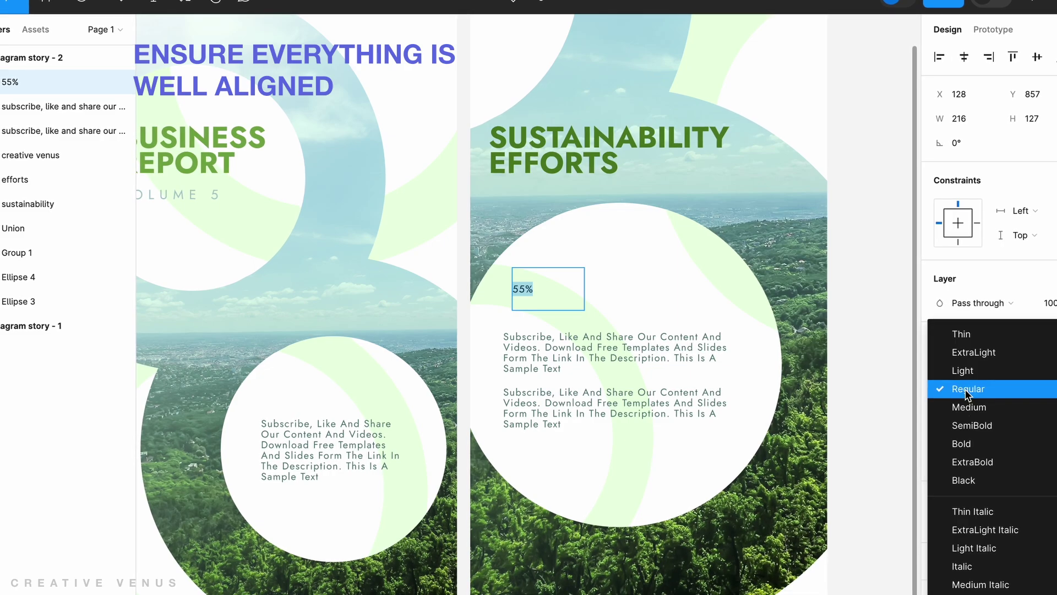
click(965, 441)
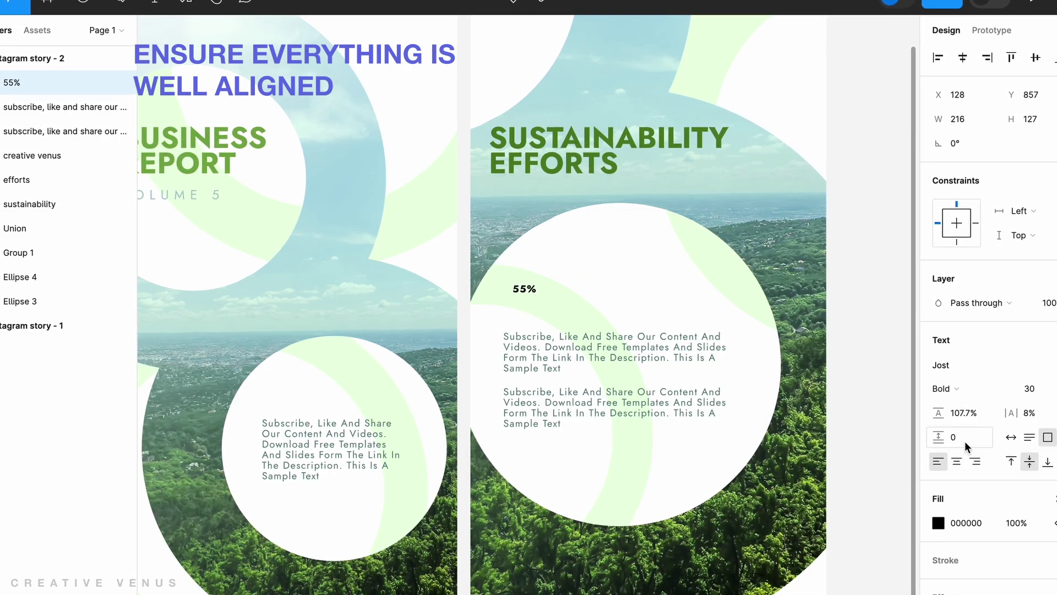
click(936, 521)
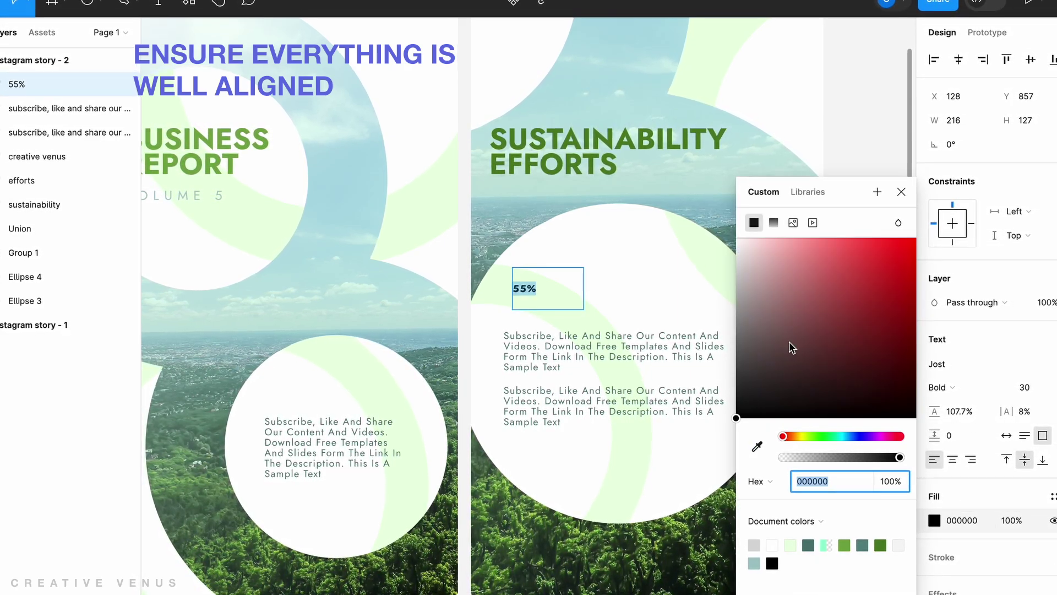
click(757, 446)
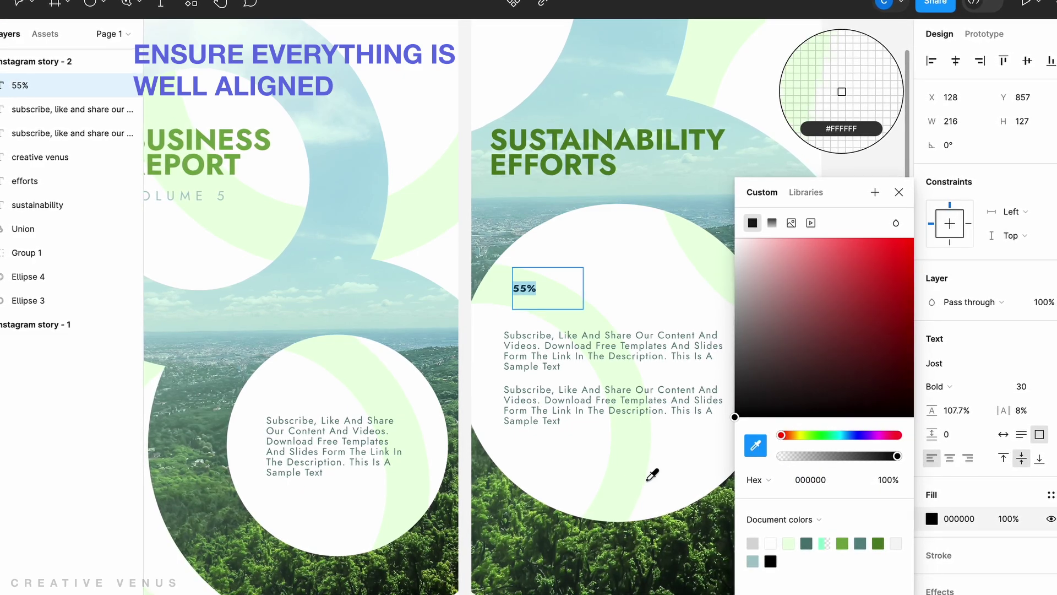
click(595, 141)
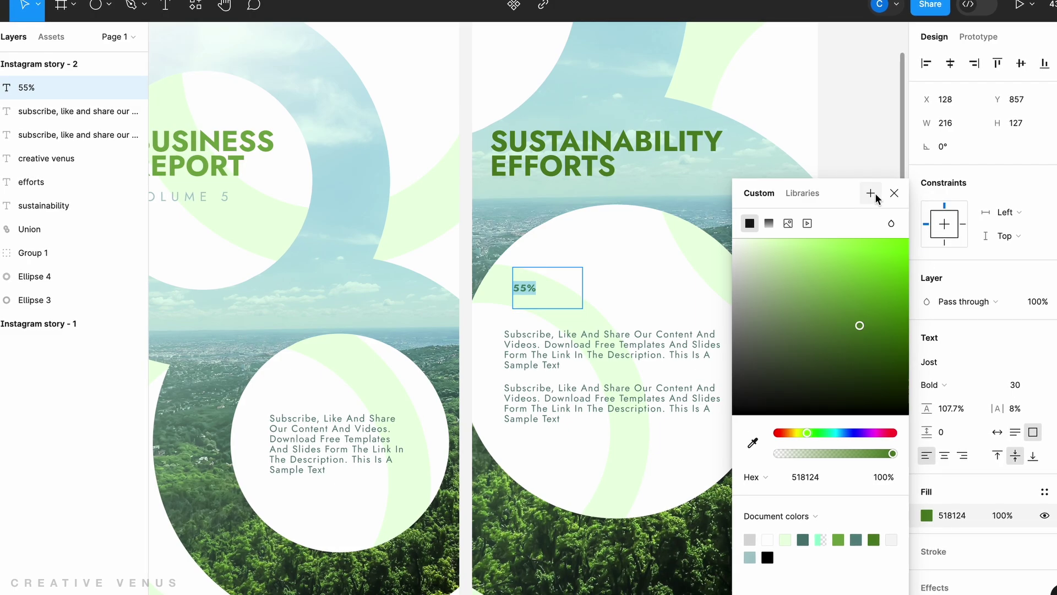
Set 55% to size 120, widen its box onto one line, and nudge it left.
click(1015, 386)
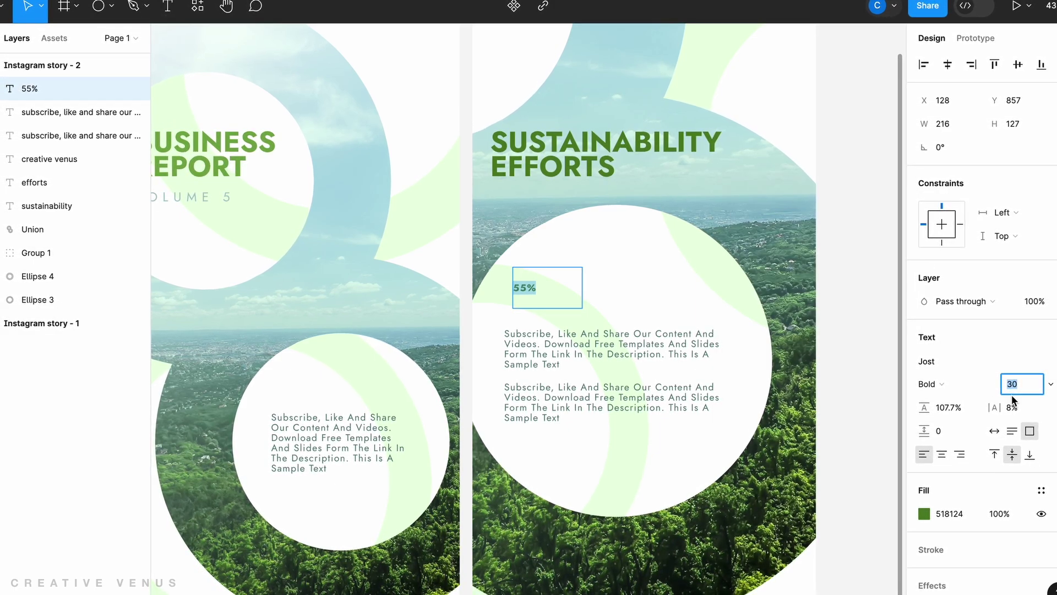
text(100)
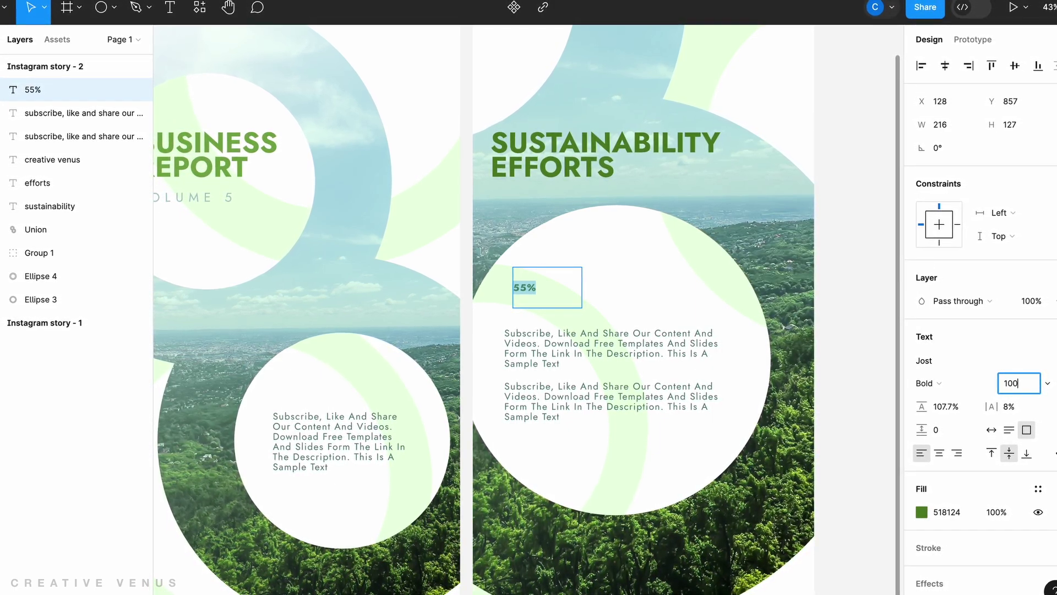
key(Return)
double_click(521, 264)
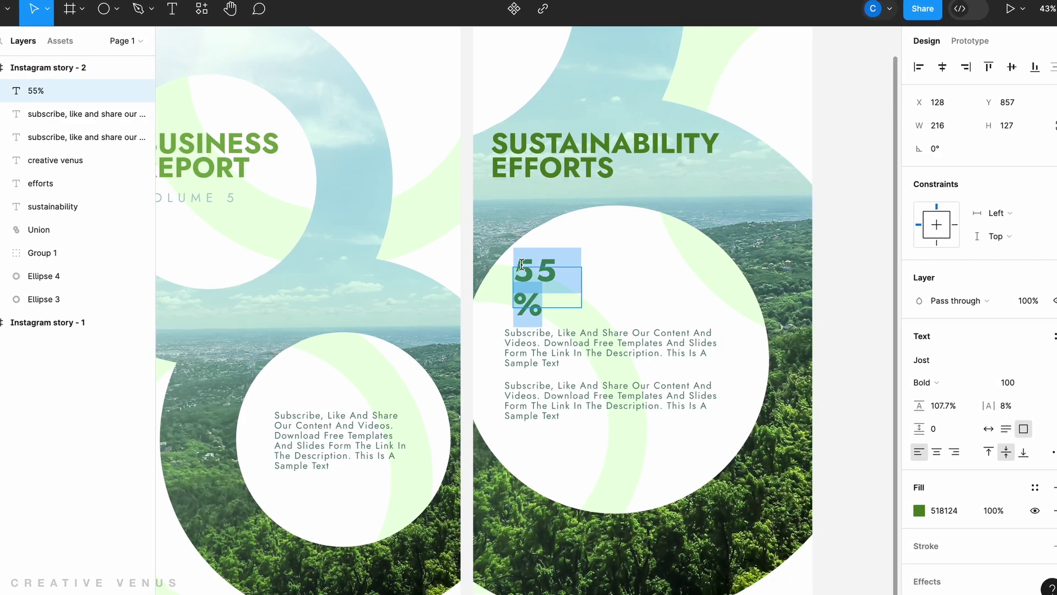
click(580, 294)
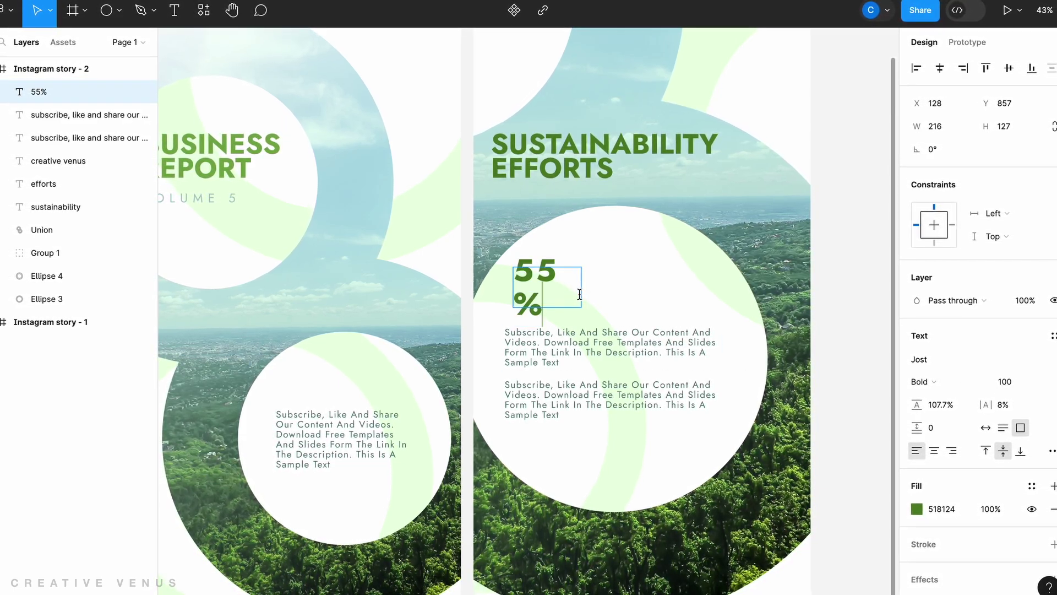
key(Escape)
drag(581, 292, 610, 292)
text(1)
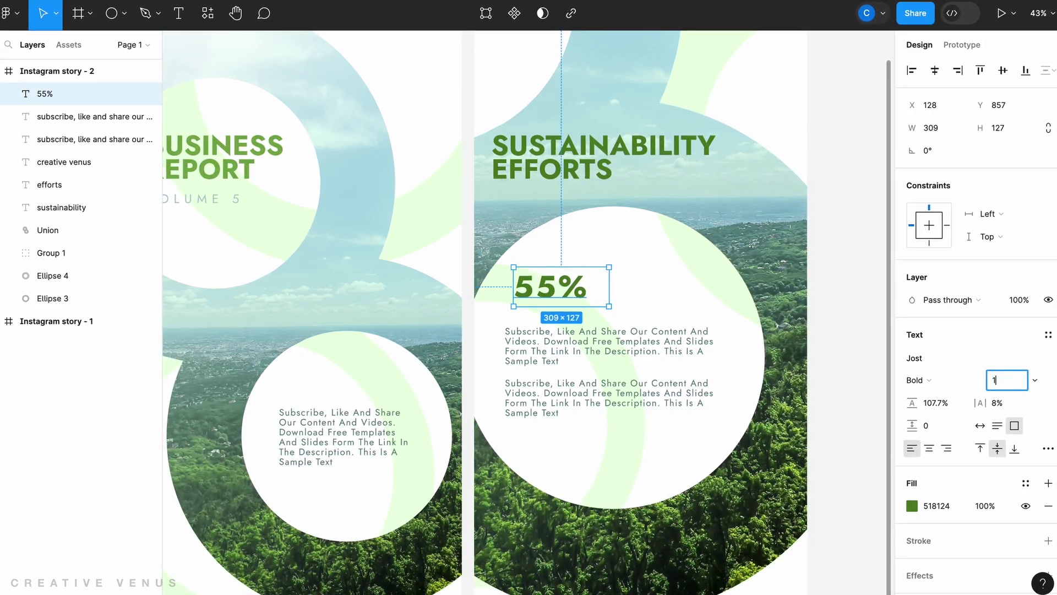
text(20)
key(Return)
click(581, 287)
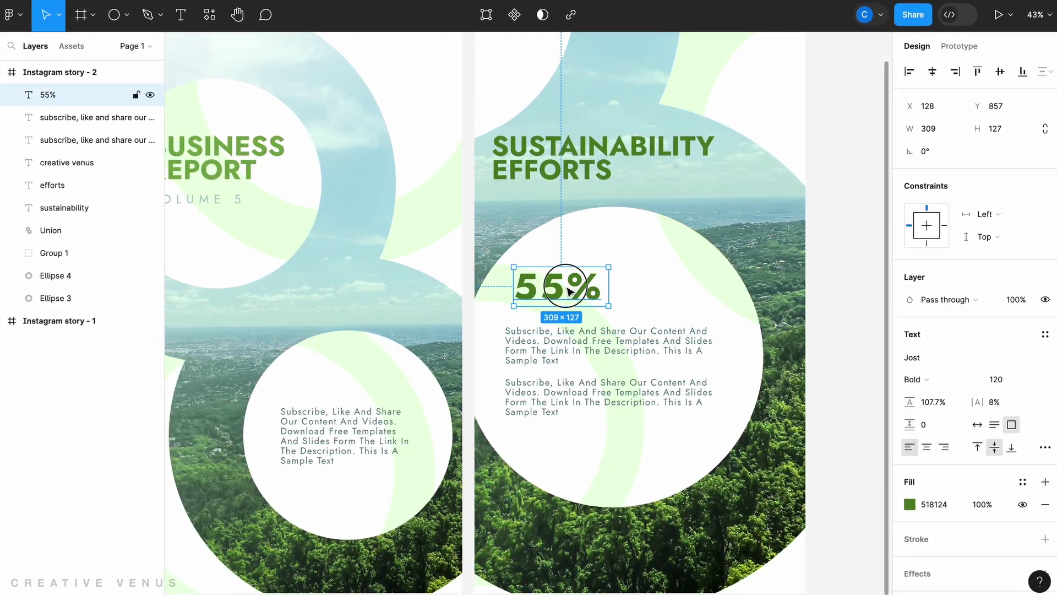
drag(569, 290, 557, 289)
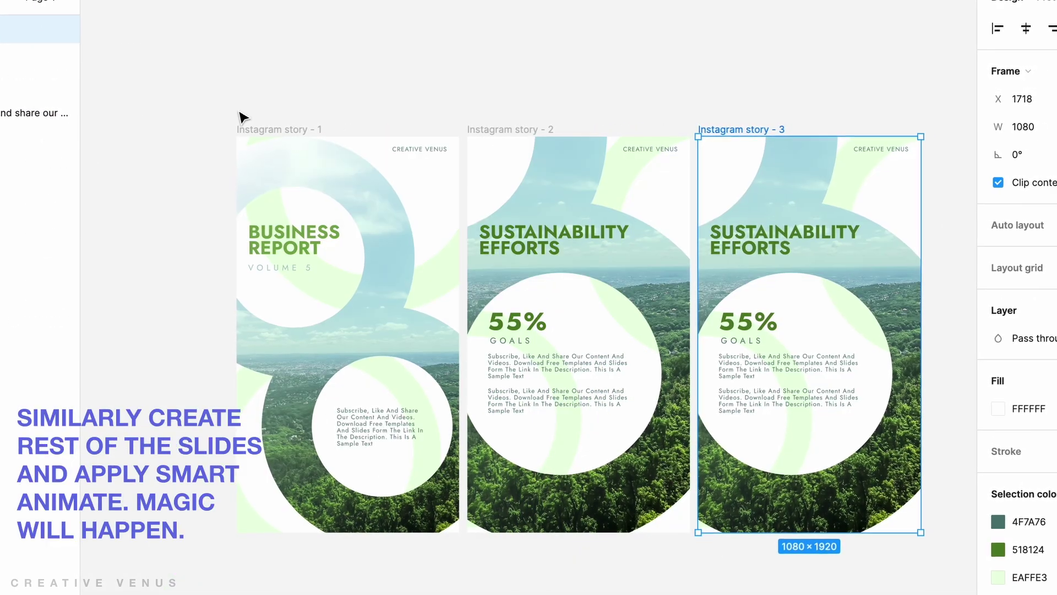
Duplicate story 2 as Instagram story - 3 and replace EFFORTS in its heading.
click(637, 229)
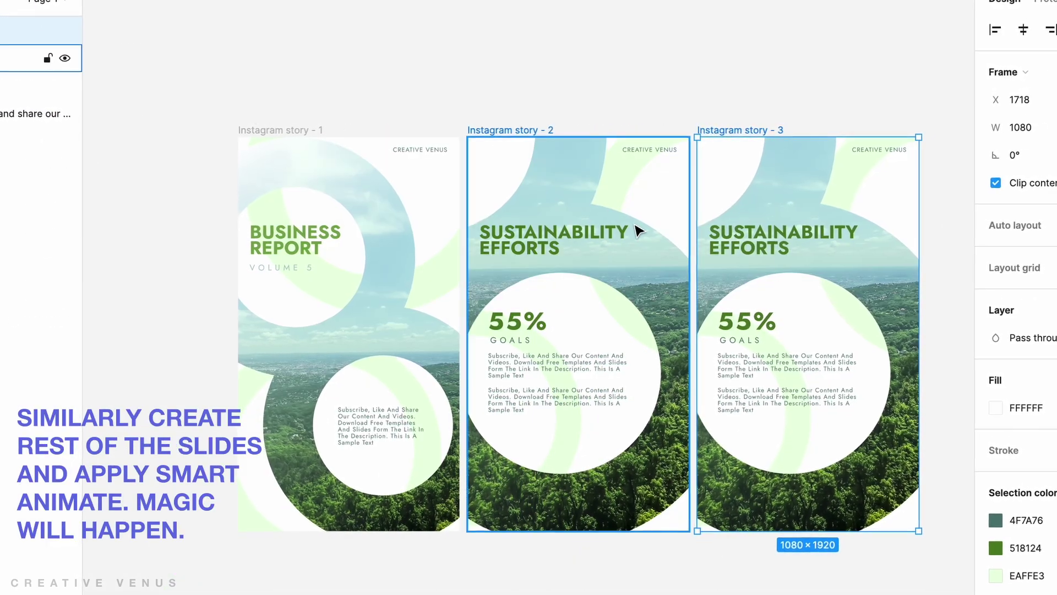
click(803, 258)
double_click(773, 248)
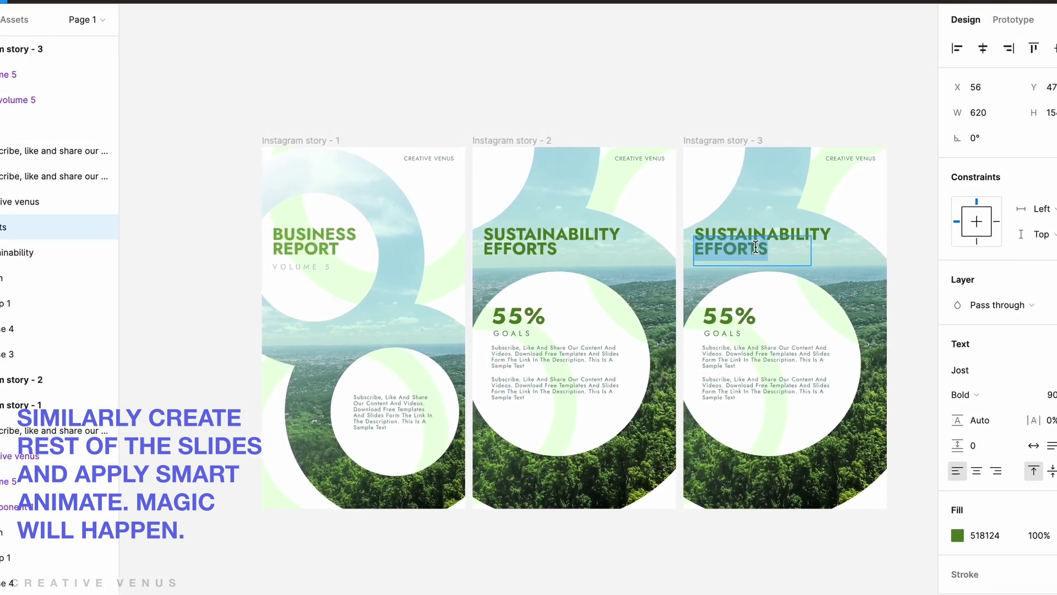
key(BackSpace)
text(IM)
key(BackSpace)
key(BackSpace)
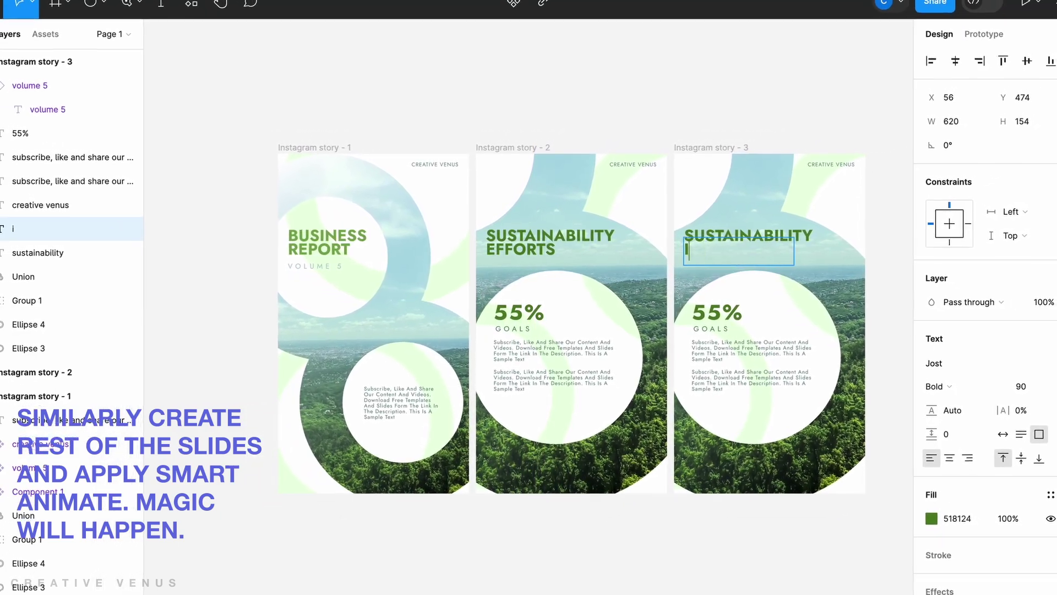
text(effects)
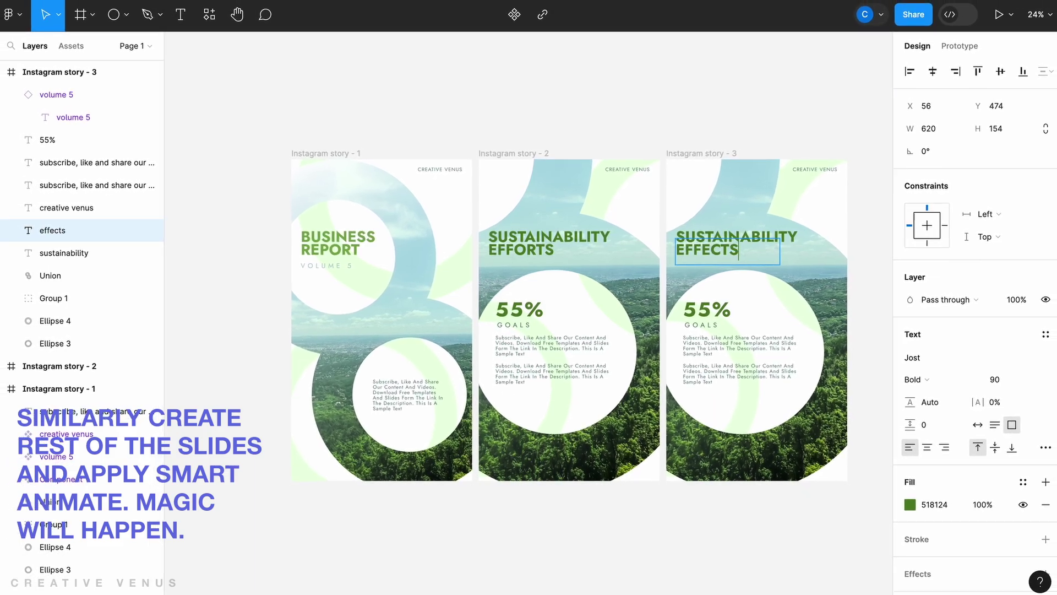
Select the word SUSTAINABILITY and shift the ring-shaped landscape mask to the right.
double_click(758, 235)
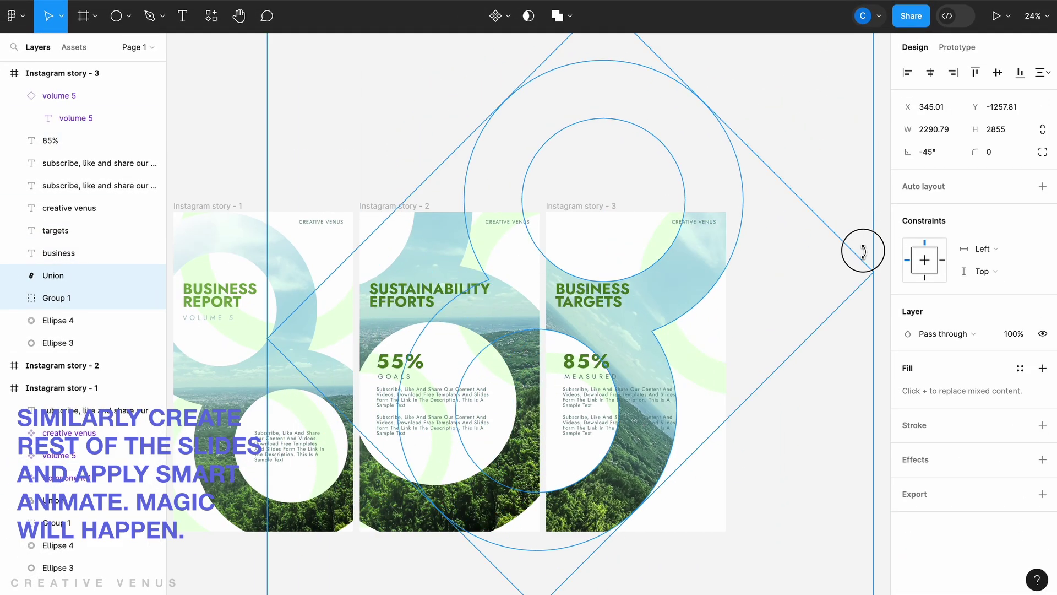
drag(863, 251, 929, 251)
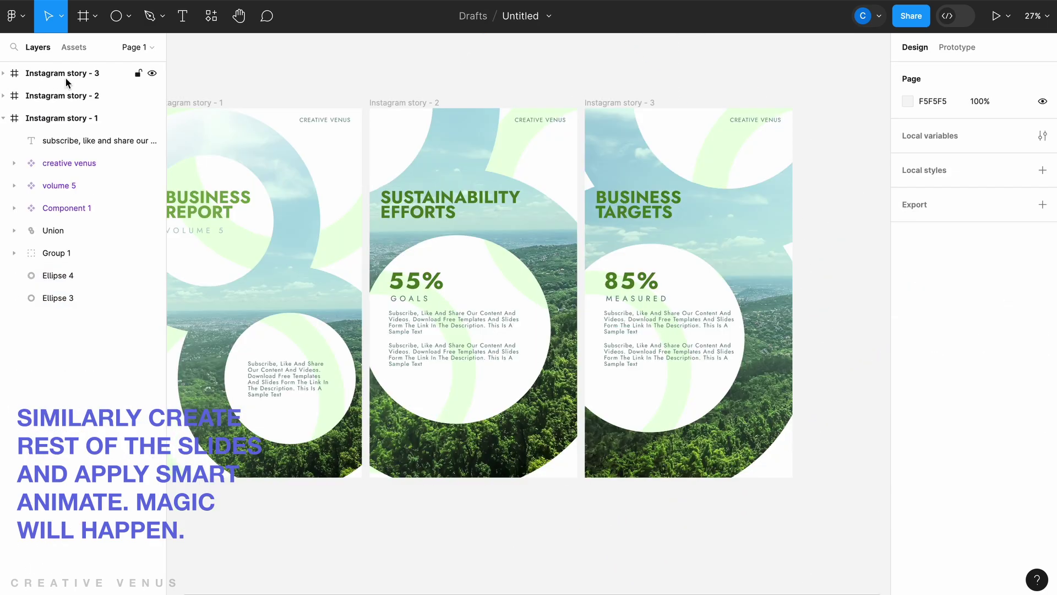
click(67, 80)
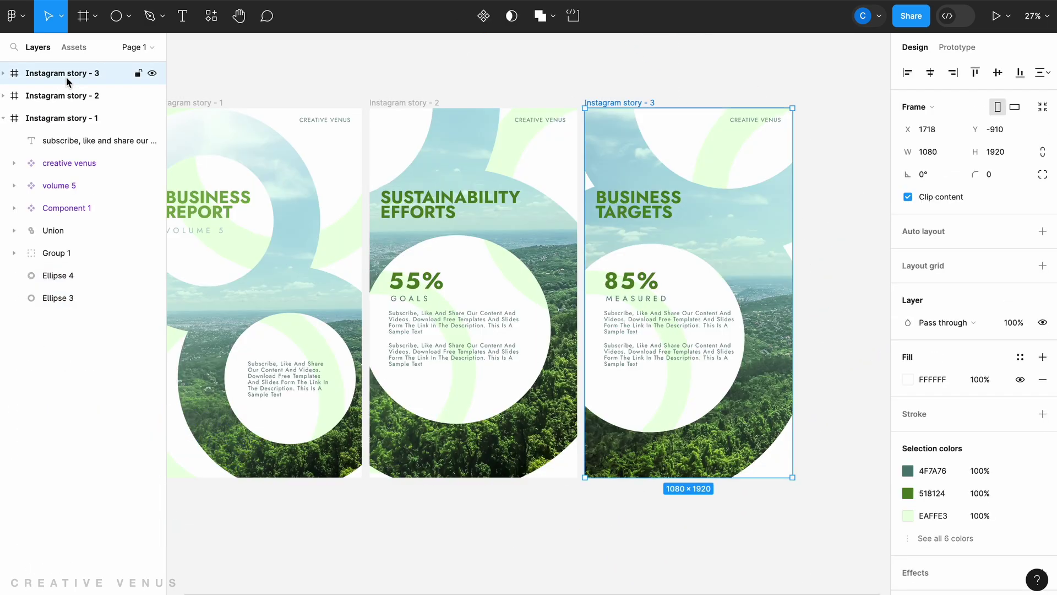
Duplicate story 3 as Instagram story - 4 and select its two heading lines for retyping.
key(ctrl+d)
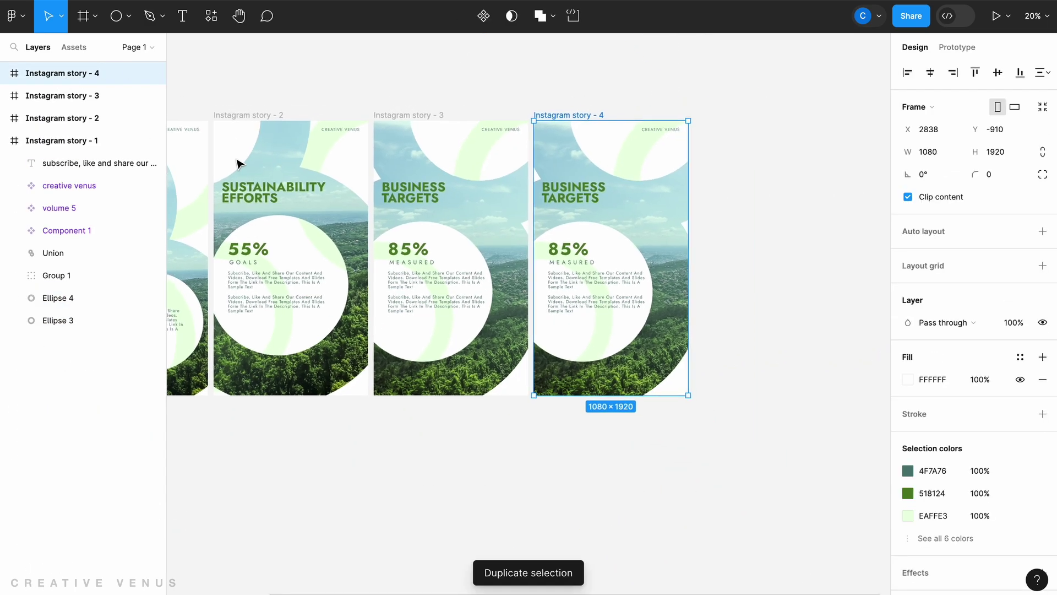
scroll(240, 163, down, 1)
scroll(631, 236, right, 3)
scroll(633, 237, up, 1)
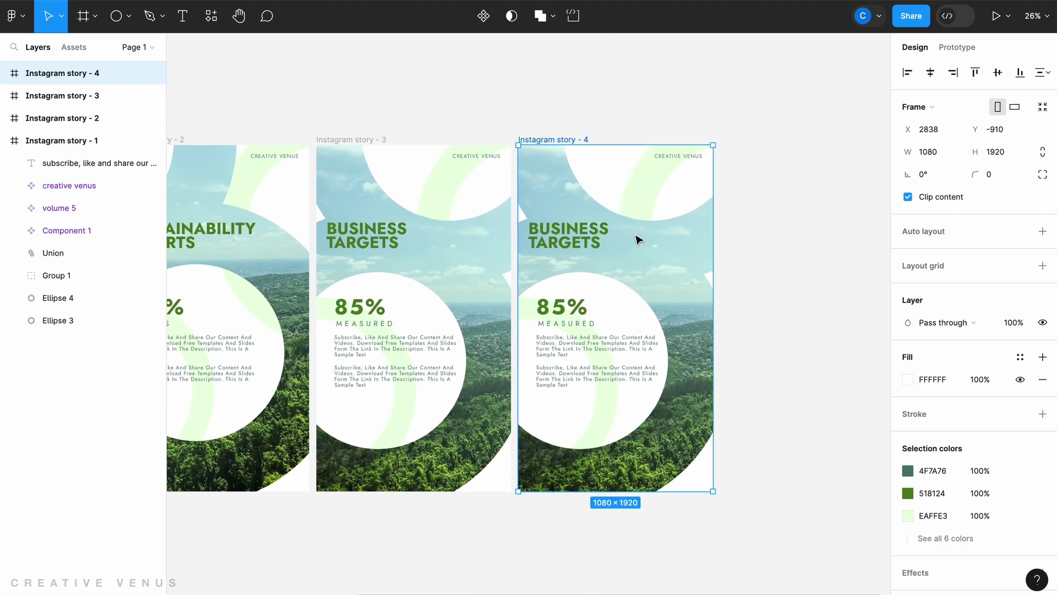
click(591, 230)
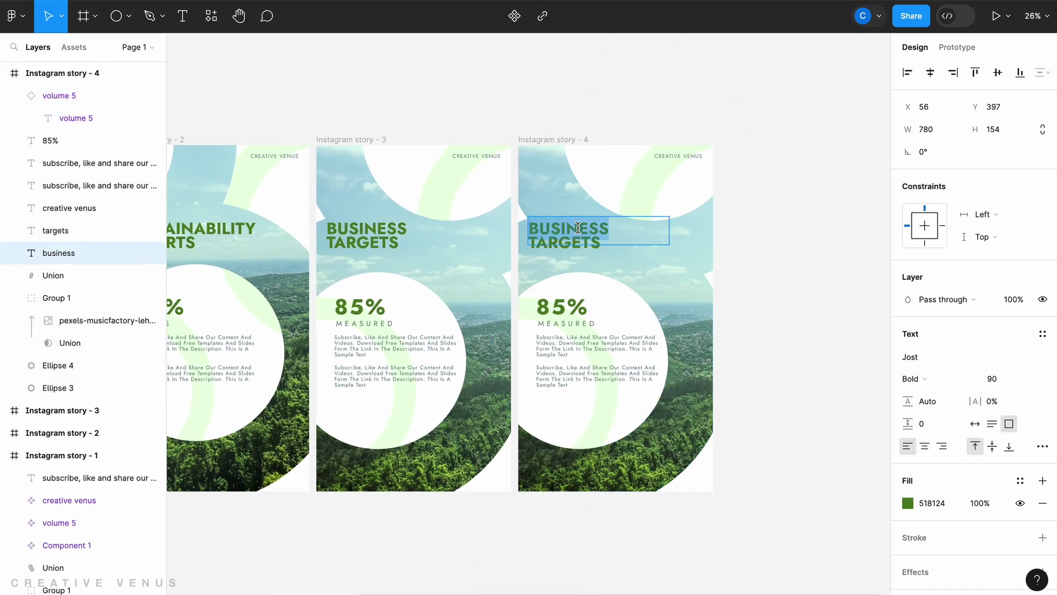
click(595, 254)
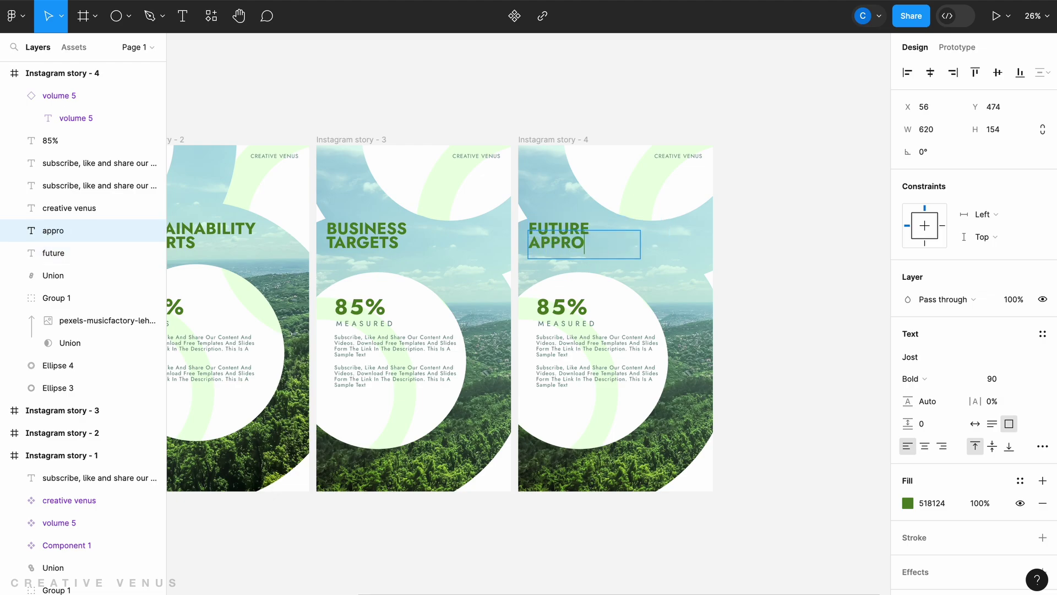